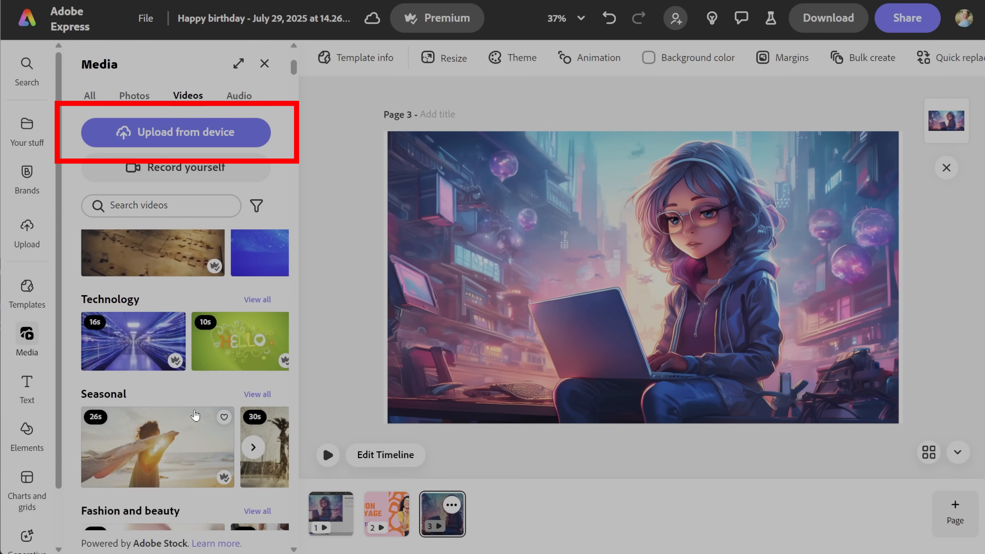
- Browse the stock video categories and add the Abstract clip of music notes on old brown paper to page 3
{"action": "scroll", "coordinate": [195, 413], "scroll_direction": "down", "scroll_amount": 2}
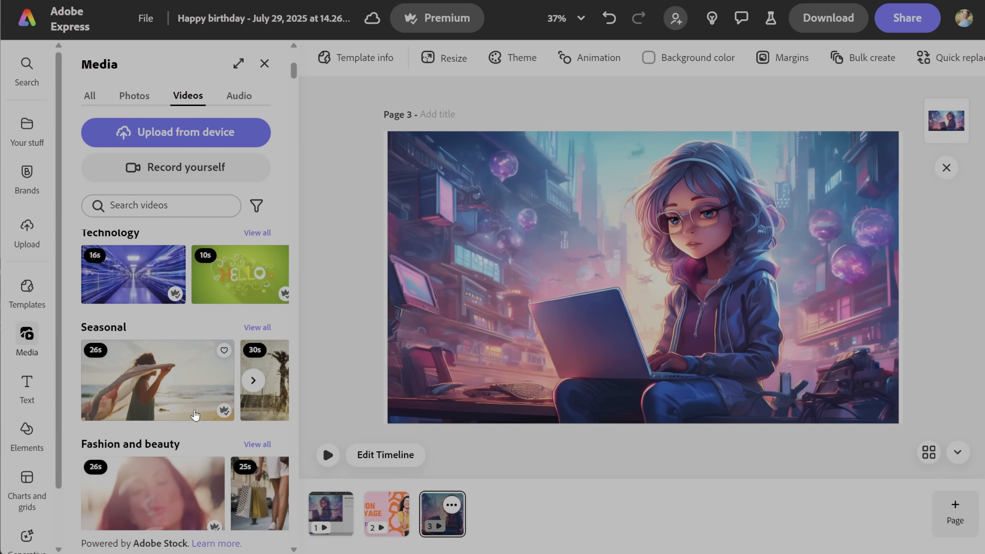
{"action": "scroll", "coordinate": [195, 415], "scroll_direction": "down", "scroll_amount": 2}
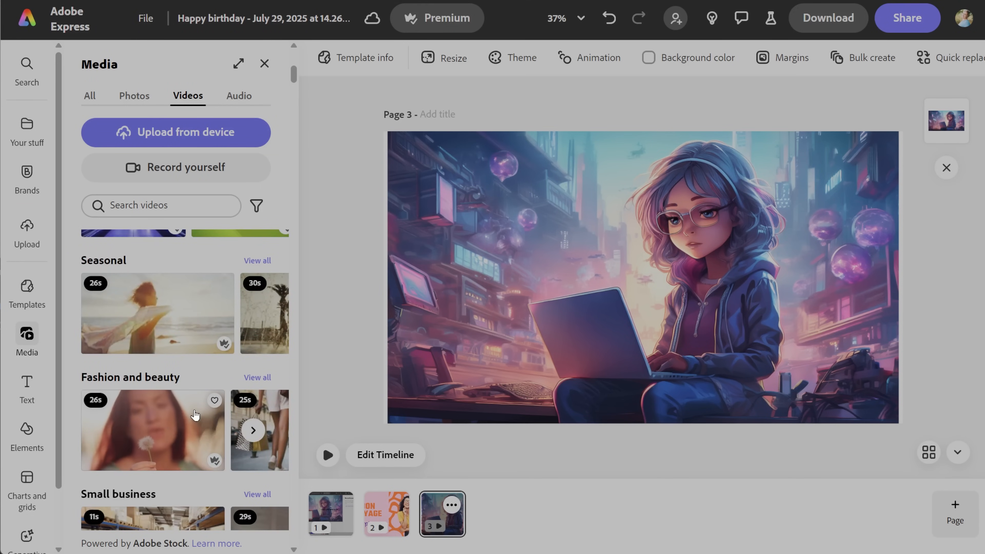
{"action": "scroll", "coordinate": [195, 414], "scroll_direction": "up", "scroll_amount": 4}
{"action": "scroll", "coordinate": [197, 406], "scroll_direction": "down", "scroll_amount": 5}
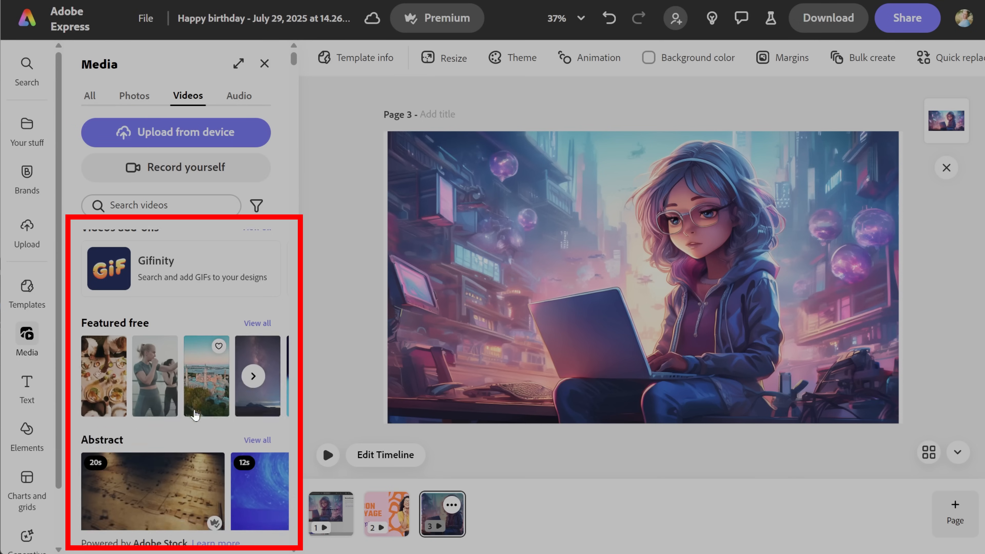
{"action": "scroll", "coordinate": [195, 414], "scroll_direction": "down", "scroll_amount": 2}
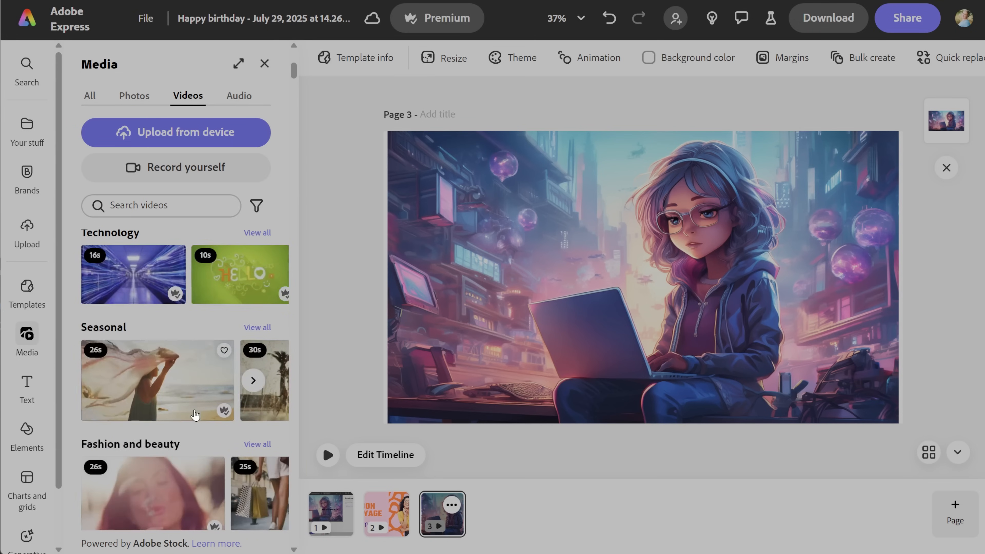
{"action": "left_click", "coordinate": [195, 415]}
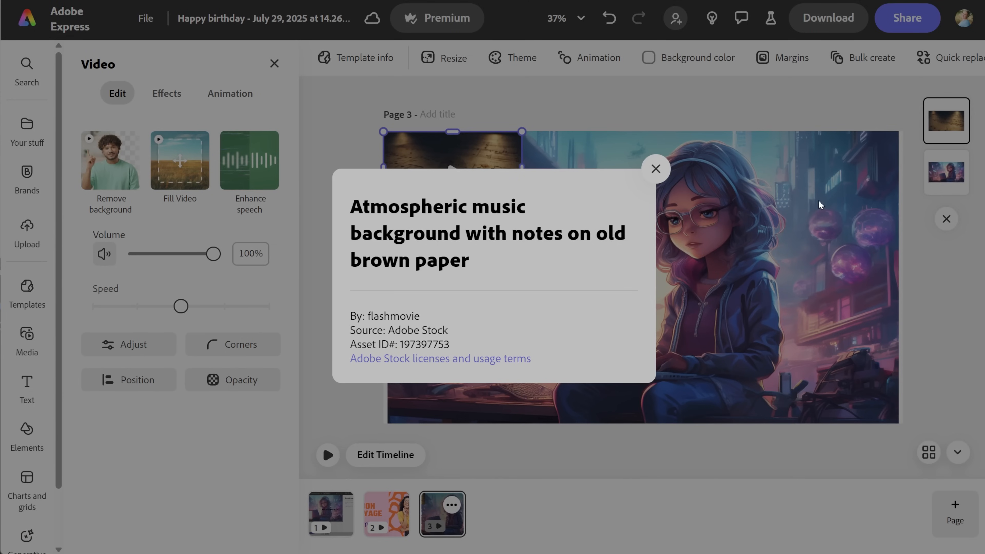
- Close the music-notes video's source information and delete the video from page 3
{"action": "left_click", "coordinate": [655, 168]}
{"action": "key", "text": "Delete"}
{"action": "left_click", "coordinate": [256, 206]}
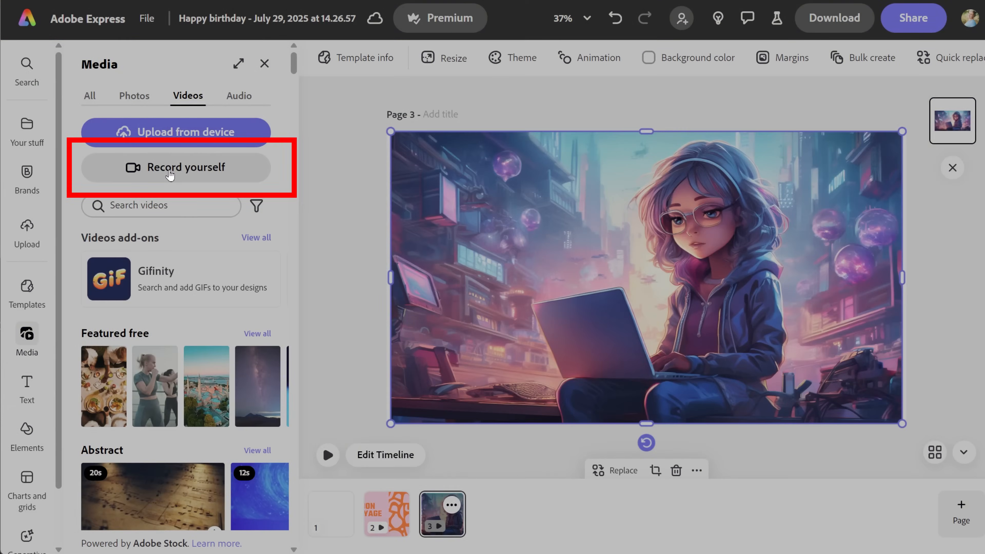
- Start a Record yourself session and check its camera and microphone settings
{"action": "left_click", "coordinate": [170, 169]}
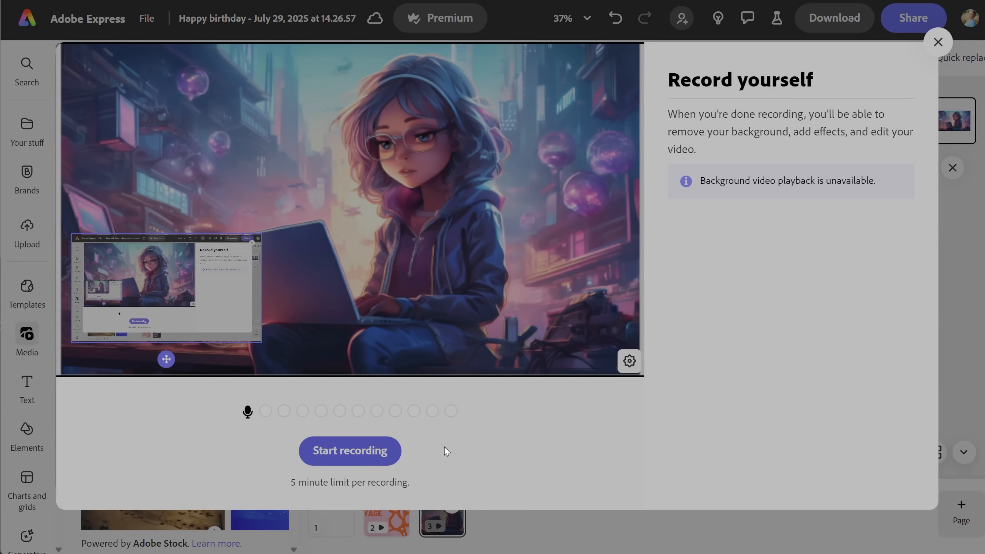
{"action": "left_click", "coordinate": [627, 362]}
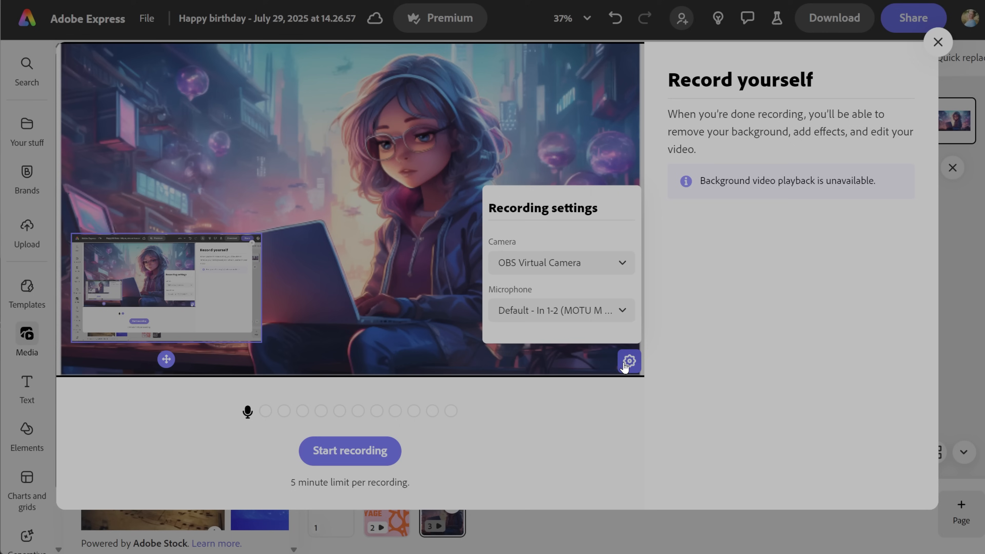
{"action": "left_click", "coordinate": [625, 364]}
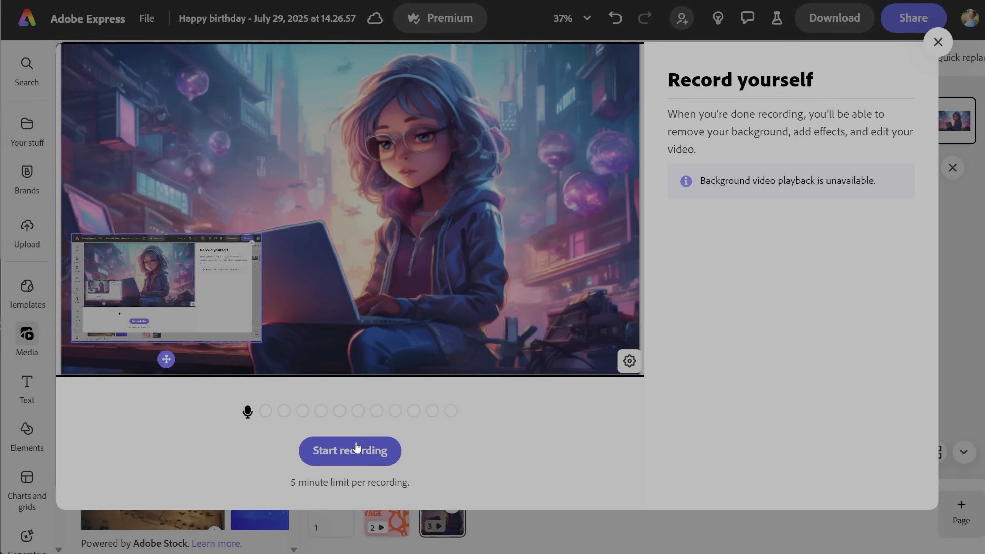
- Record a short webcam clip over the page and save the recording to page 3
{"action": "left_click", "coordinate": [358, 458]}
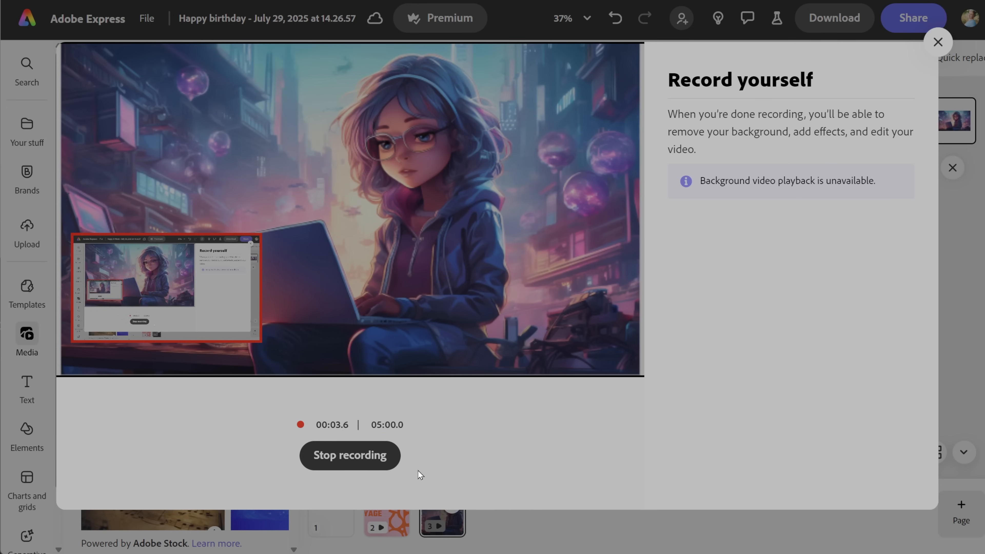
{"action": "left_click", "coordinate": [350, 462]}
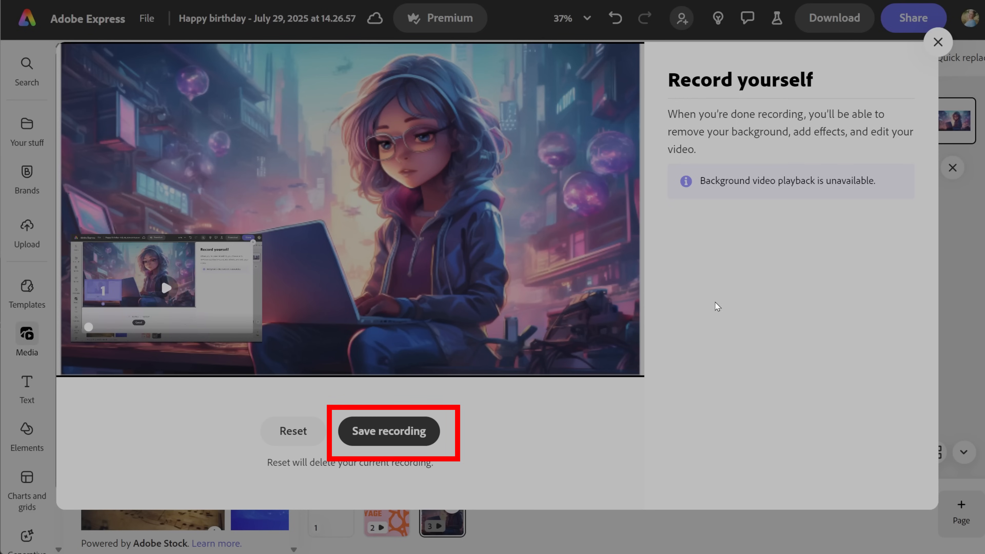
{"action": "left_click", "coordinate": [400, 430]}
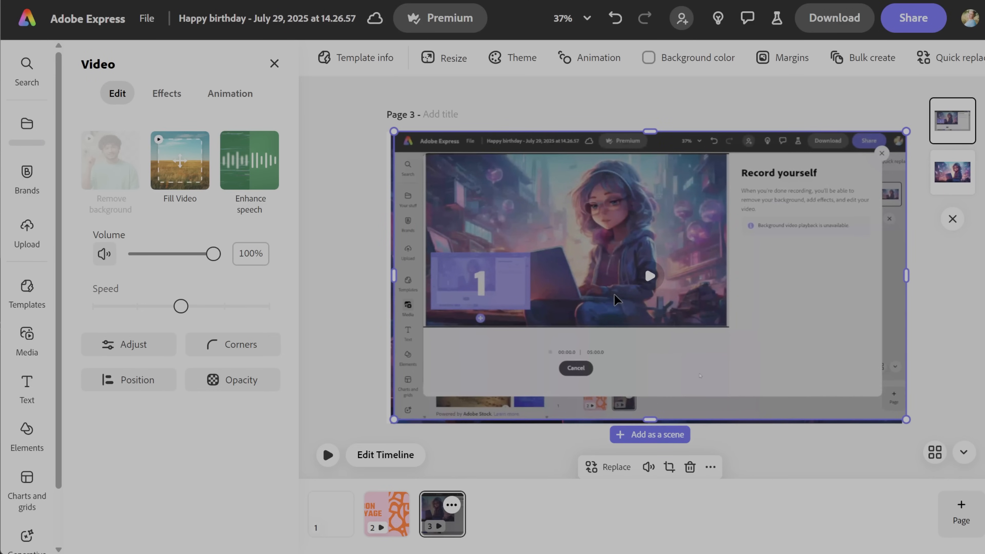
- Play back the saved recording on the page, and open the Uploads folder among the stored files
{"action": "left_click", "coordinate": [647, 277]}
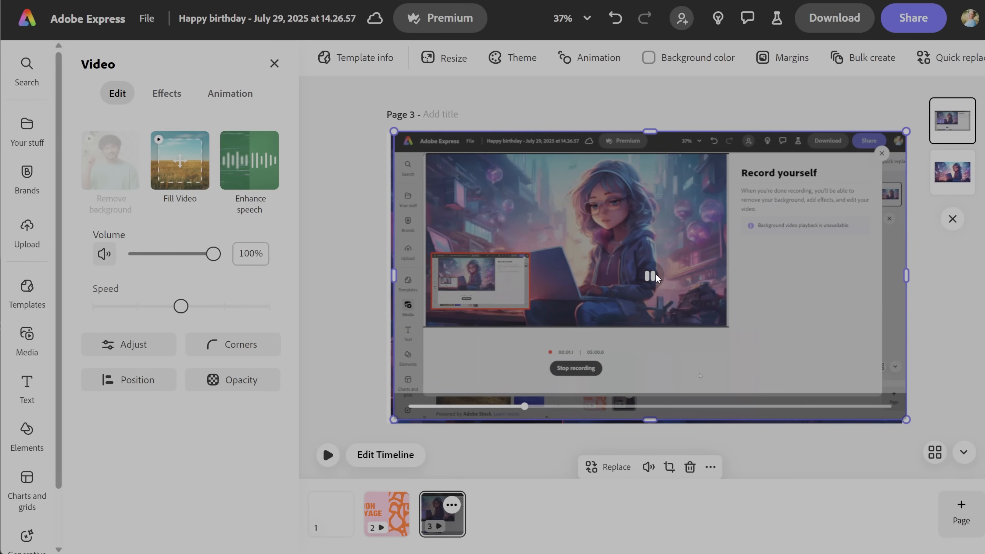
{"action": "left_click", "coordinate": [654, 275]}
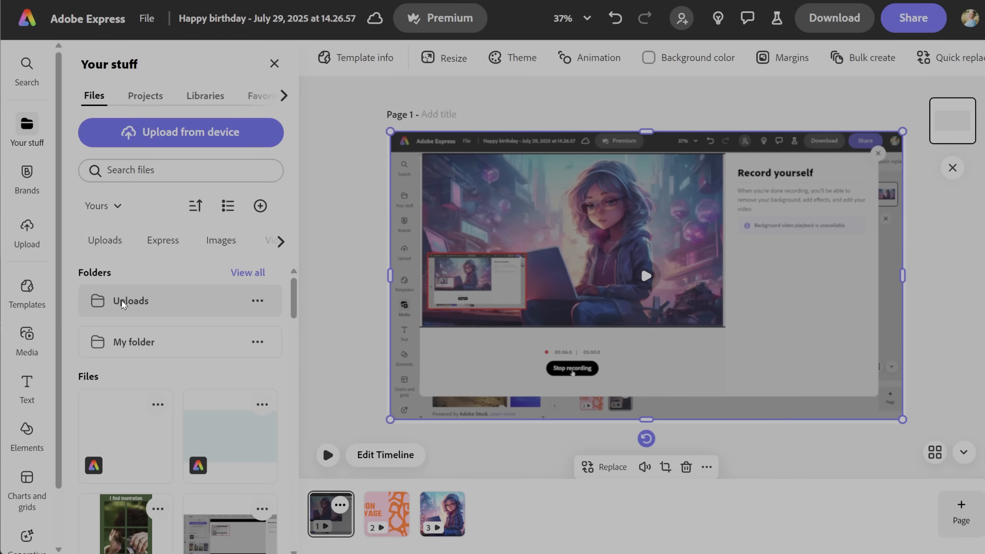
{"action": "left_click", "coordinate": [145, 305]}
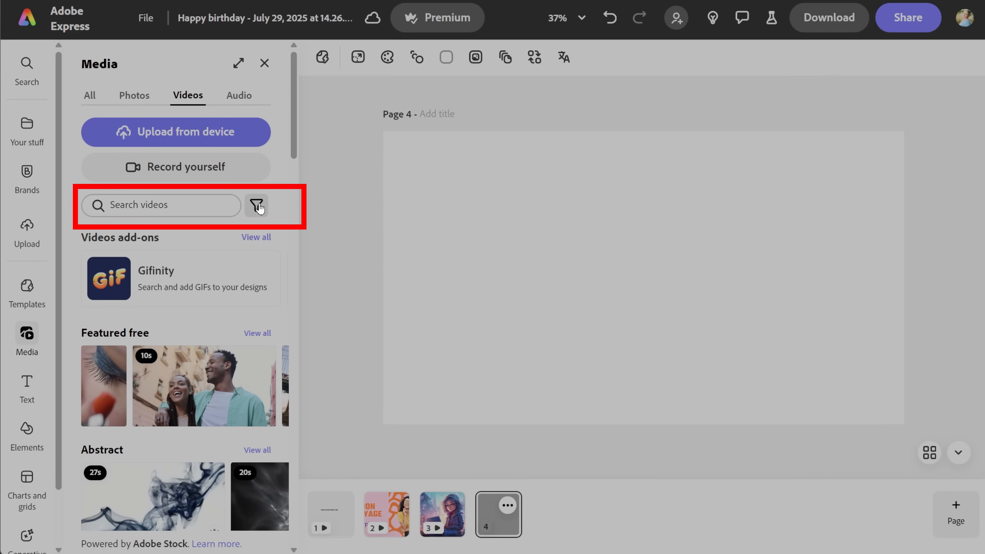
- Review the stock video filter options and set the Price filter to Premium
{"action": "left_click", "coordinate": [257, 206]}
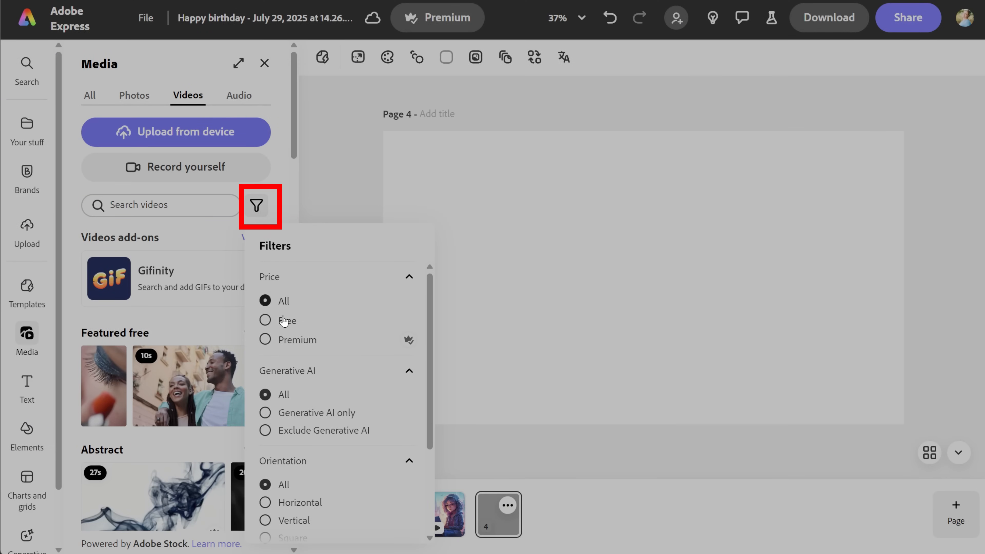
{"action": "scroll", "coordinate": [284, 321], "scroll_direction": "down", "scroll_amount": 4}
{"action": "scroll", "coordinate": [284, 324], "scroll_direction": "up", "scroll_amount": 5}
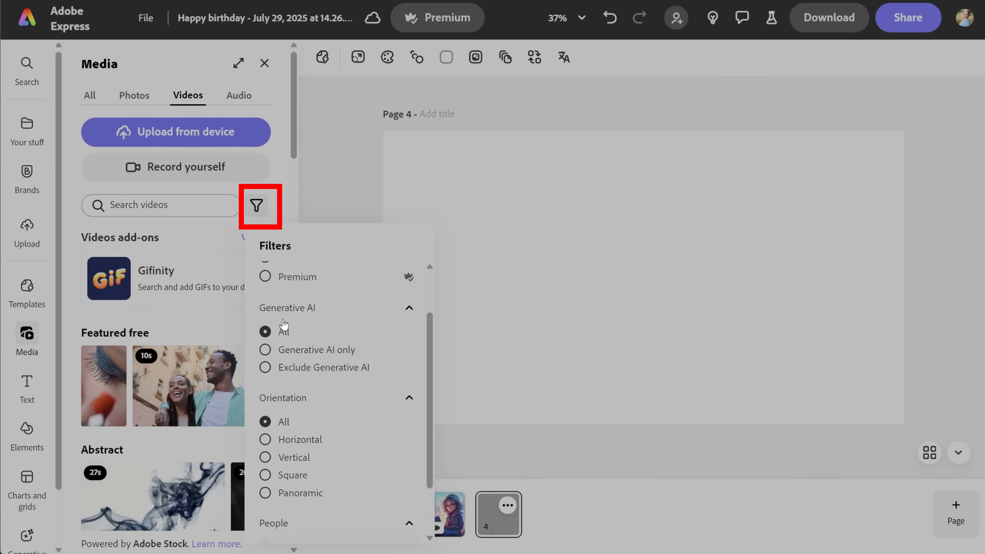
{"action": "left_click", "coordinate": [323, 341]}
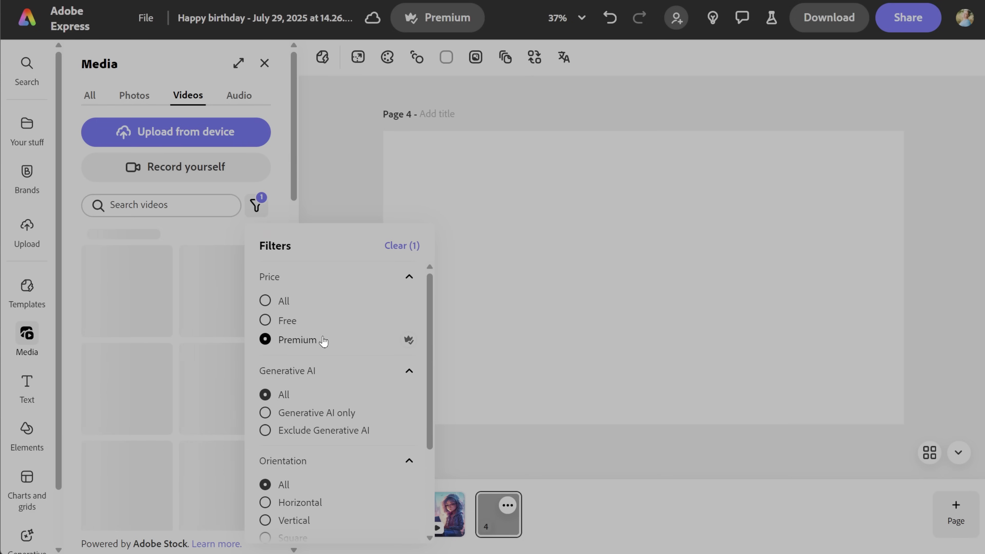
{"action": "left_click", "coordinate": [223, 236]}
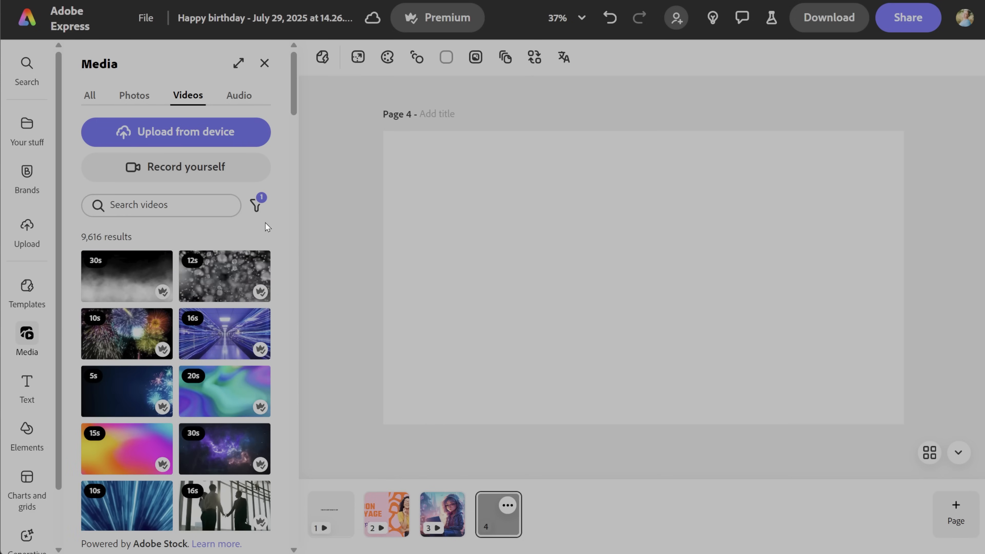
- Change the Price filter for stock videos to Free
{"action": "left_click", "coordinate": [257, 204]}
{"action": "left_click", "coordinate": [271, 325]}
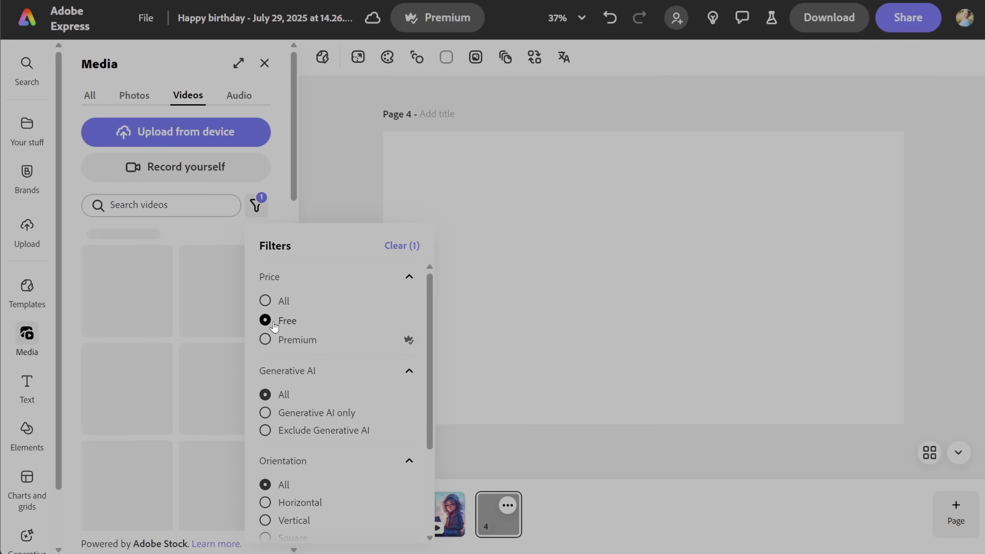
{"action": "left_click", "coordinate": [218, 234]}
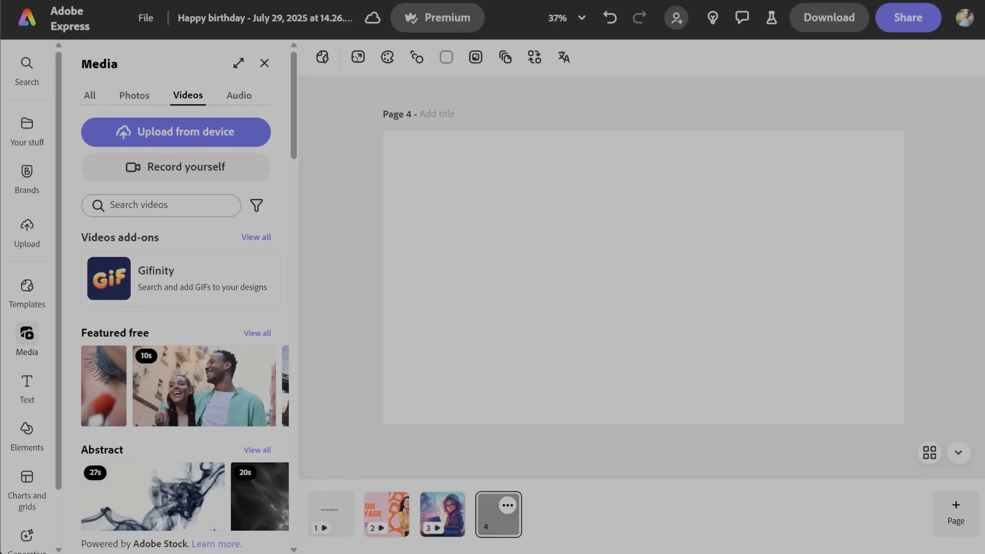
- Add the Seasonal winding-road video to page 4, dismiss its source information and delete it from the page
{"action": "scroll", "coordinate": [159, 307], "scroll_direction": "down", "scroll_amount": 5}
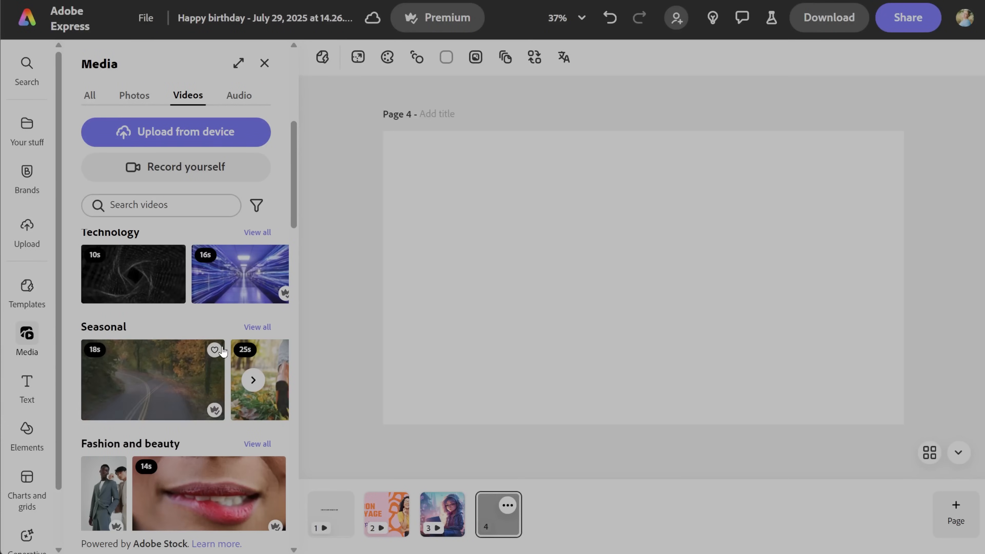
{"action": "left_click", "coordinate": [151, 380]}
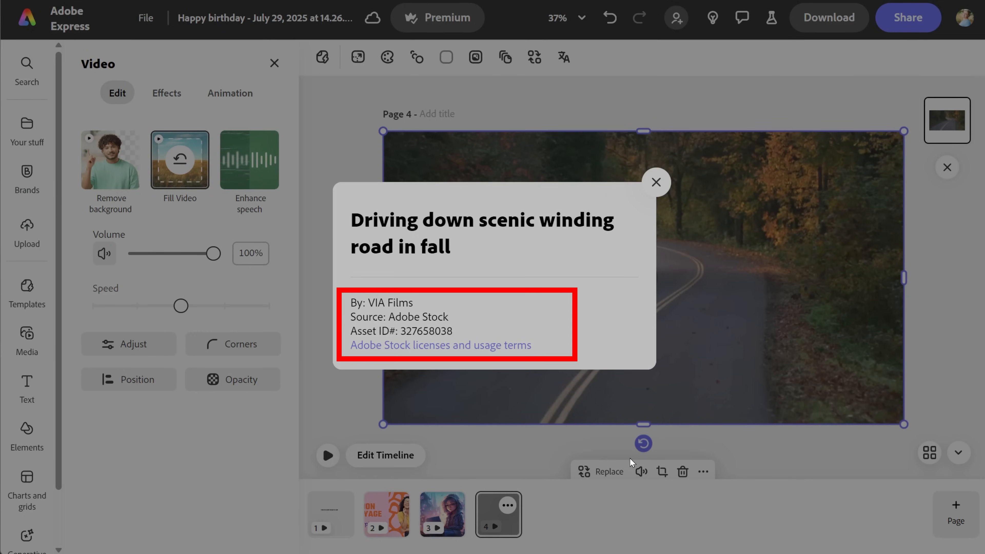
{"action": "left_click", "coordinate": [659, 185]}
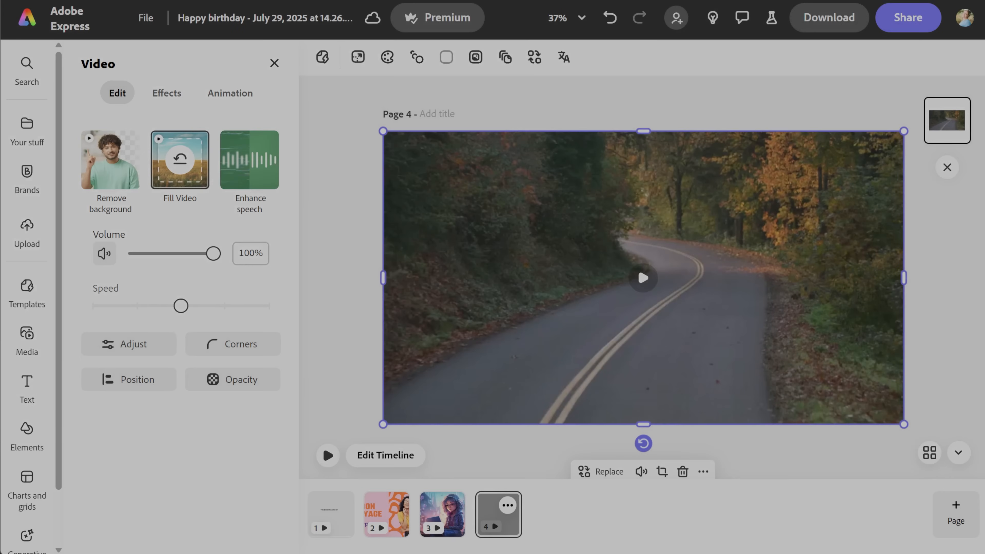
{"action": "key", "text": "Delete"}
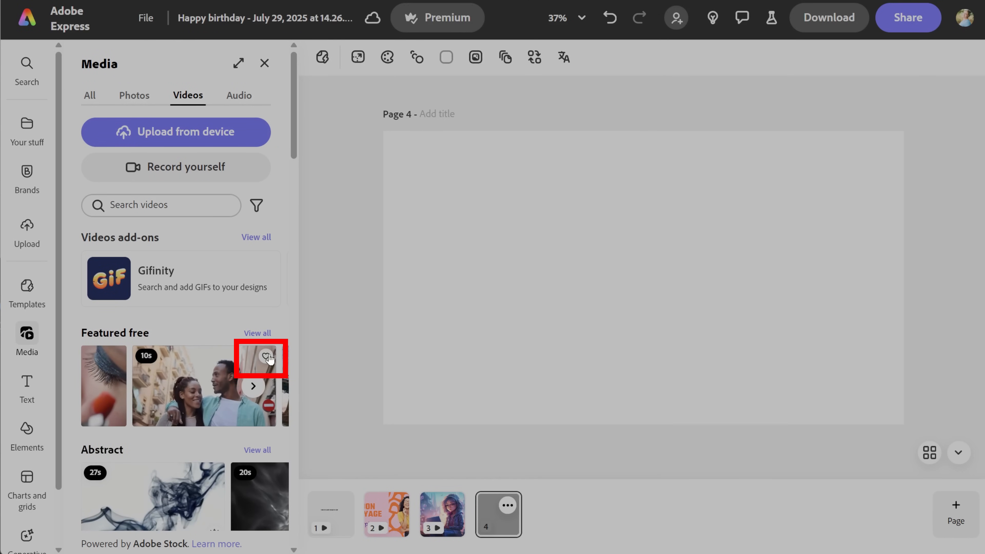
- Mark the Featured free video of the smiling couple as a favorite, and remove it again from the Favorites collection
{"action": "left_click", "coordinate": [267, 357]}
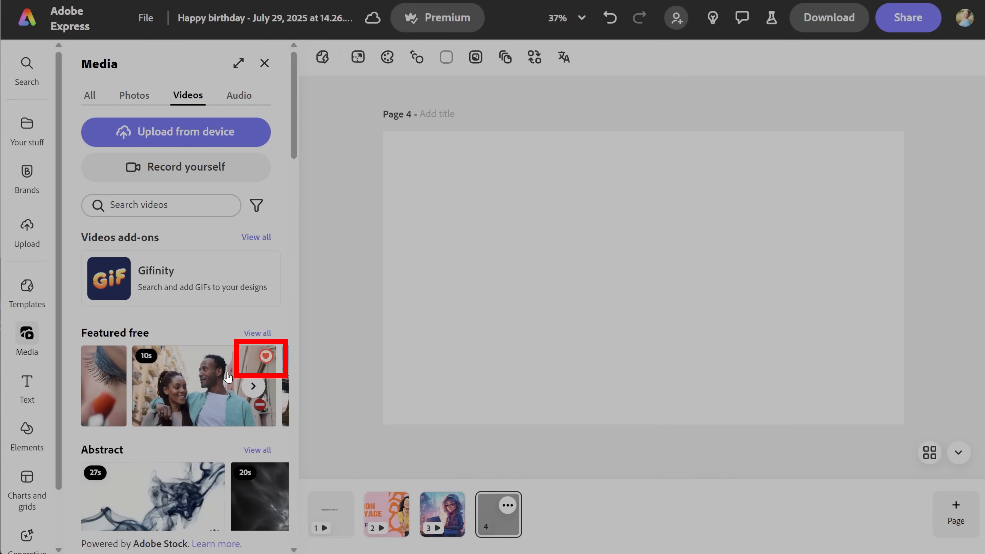
{"action": "left_click", "coordinate": [31, 138]}
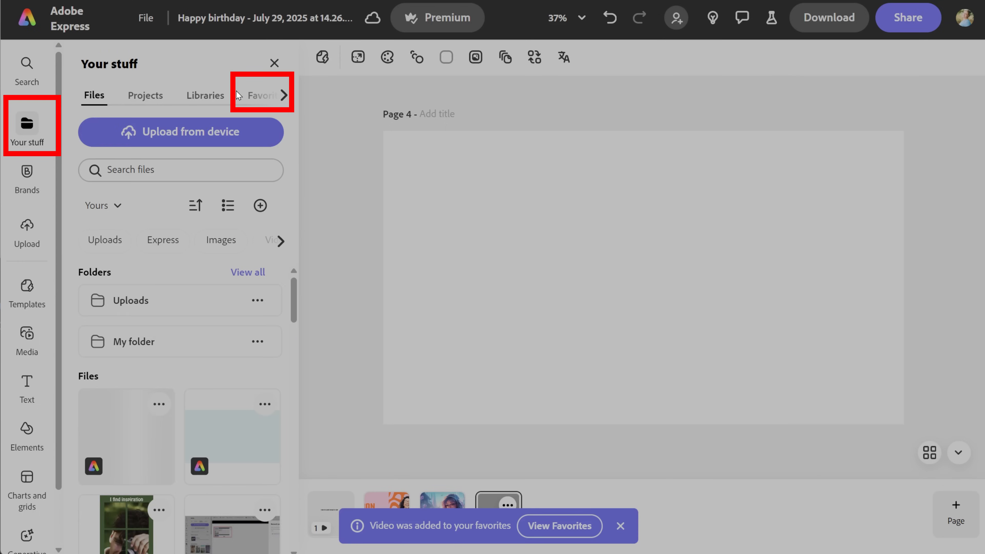
{"action": "left_click", "coordinate": [238, 95]}
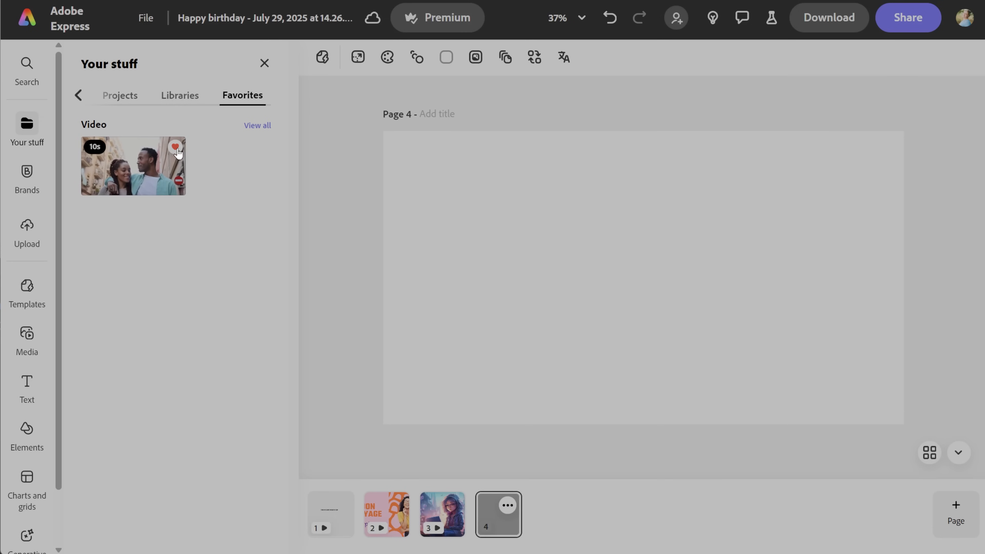
{"action": "mouse_move", "coordinate": [32, 408]}
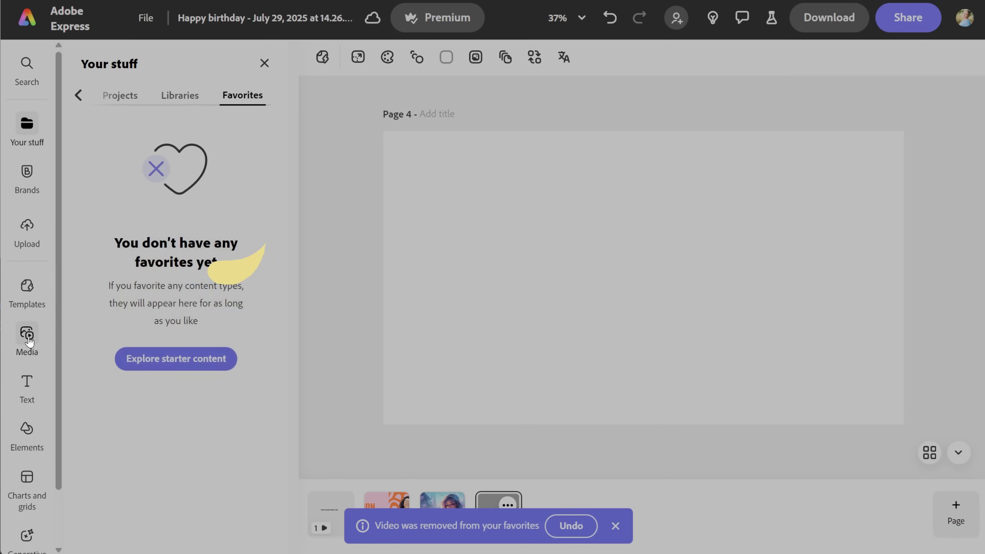
- Add the Abstract blue smoke stock video to page 4 as the full-page background
{"action": "left_click", "coordinate": [26, 341]}
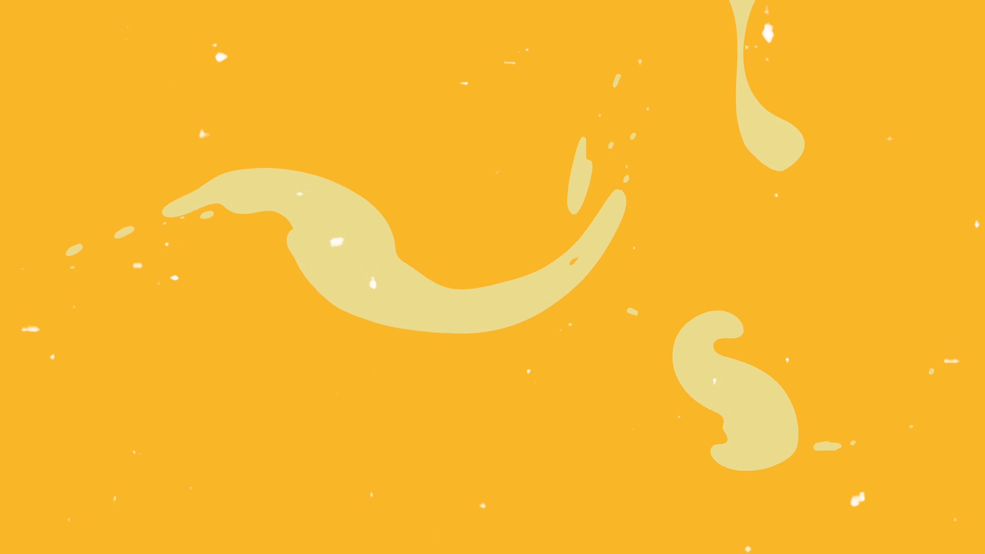
{"action": "scroll", "coordinate": [80, 514], "scroll_direction": "down", "scroll_amount": 3}
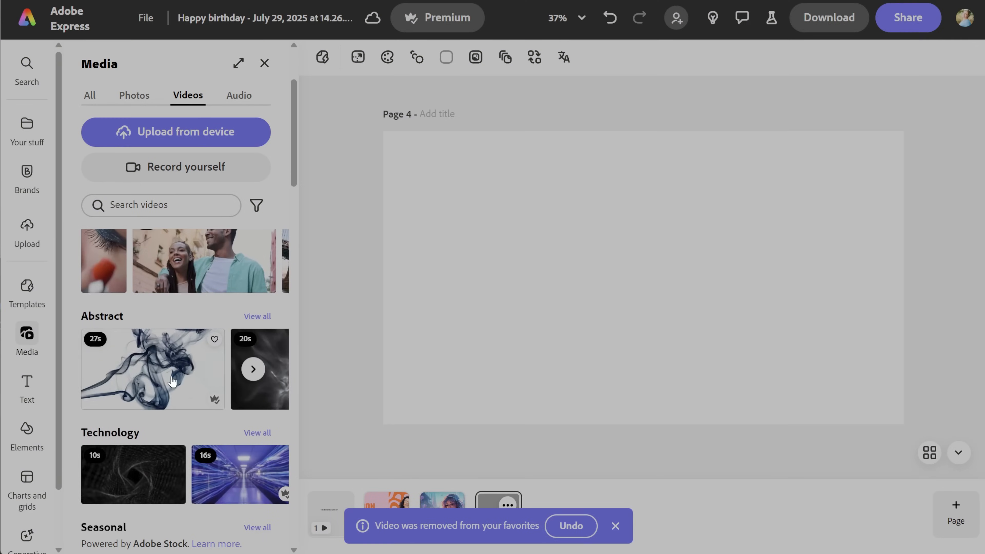
{"action": "left_click", "coordinate": [159, 372]}
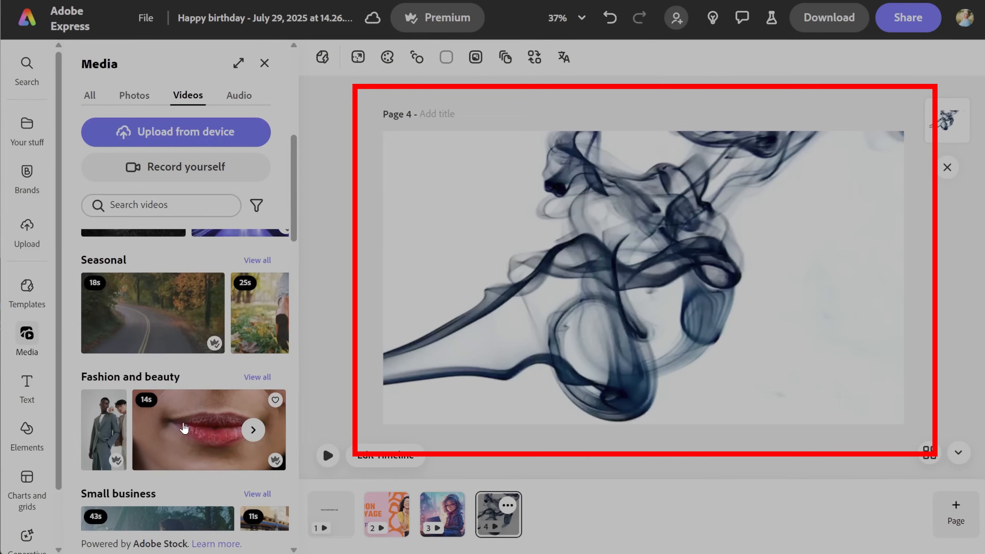
- Add the Seasonal winding-road video to page 4, and resize and position it near the middle, over the smoke video
{"action": "left_click", "coordinate": [190, 324]}
{"action": "left_click_drag", "start_coordinate": [524, 211], "coordinate": [848, 394]}
{"action": "left_click_drag", "start_coordinate": [642, 276], "coordinate": [675, 292]}
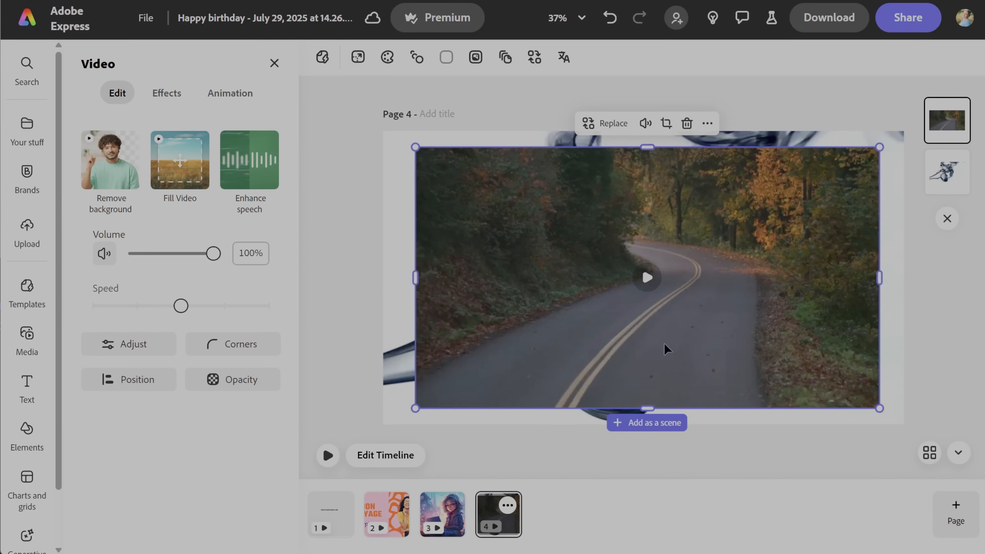
{"action": "left_click_drag", "start_coordinate": [880, 408], "coordinate": [787, 356]}
{"action": "left_click_drag", "start_coordinate": [652, 290], "coordinate": [689, 306]}
- Send the winding-road video to the back, behind the smoke video, and bring it forward again
{"action": "right_click", "coordinate": [685, 294]}
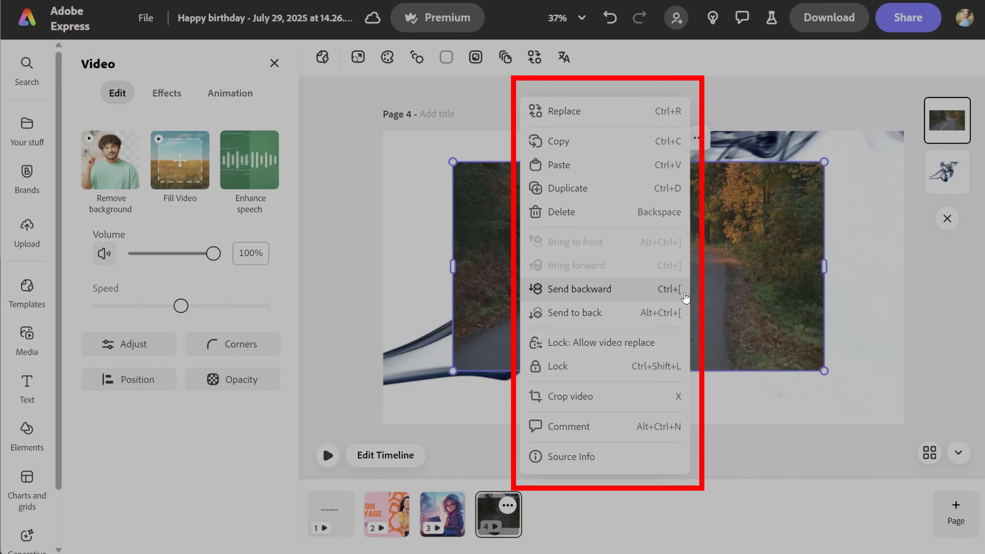
{"action": "left_click", "coordinate": [594, 319]}
{"action": "right_click", "coordinate": [639, 321]}
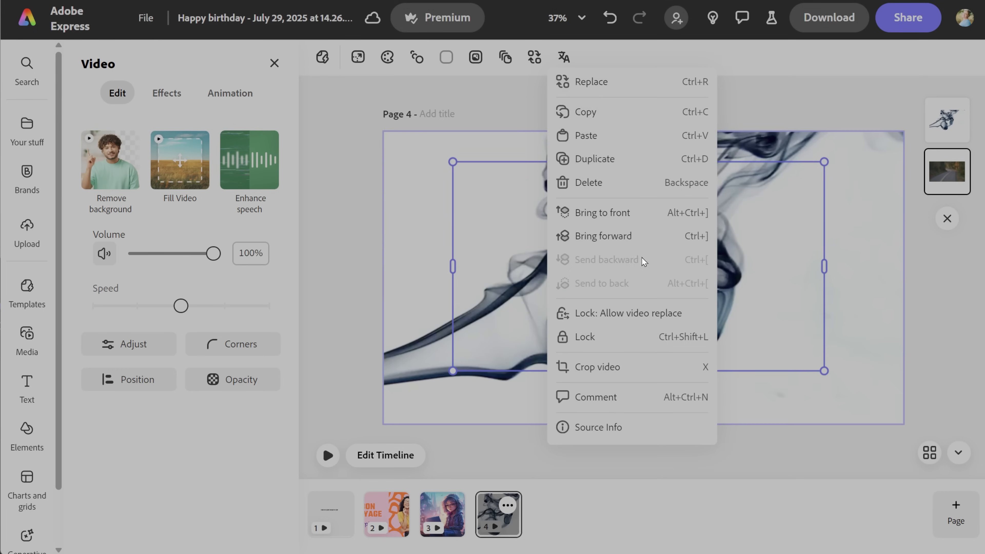
{"action": "left_click", "coordinate": [625, 241]}
{"action": "right_click", "coordinate": [737, 331]}
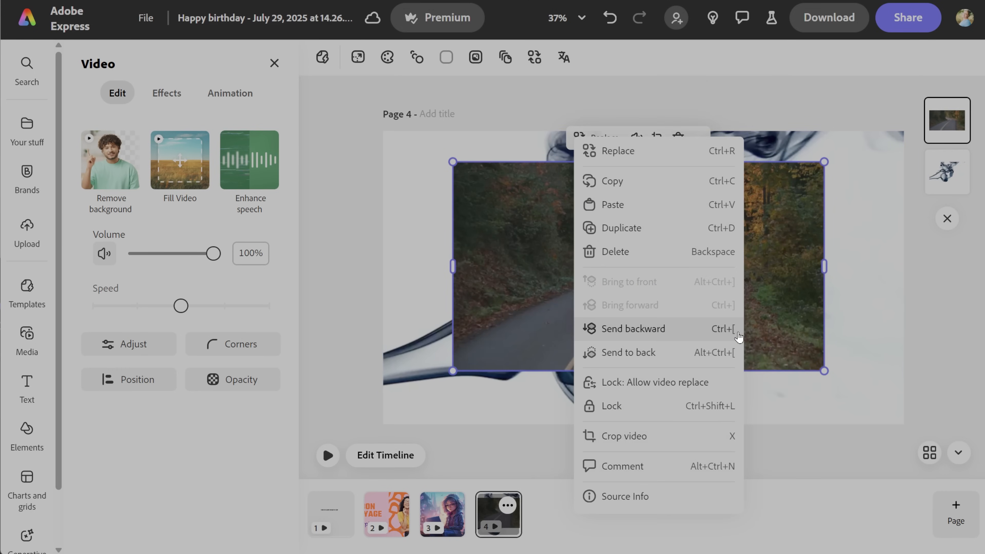
{"action": "left_click", "coordinate": [657, 434]}
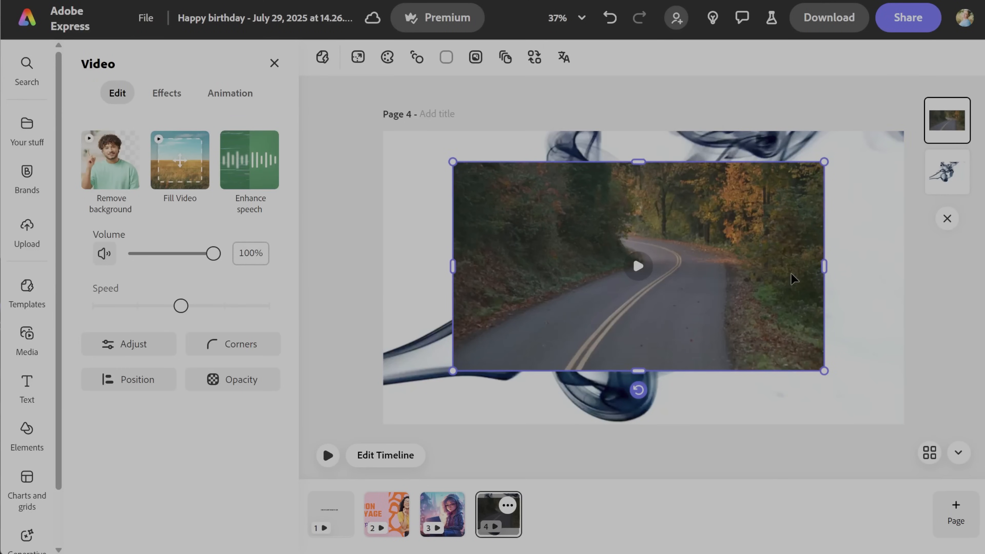
- Make the winding-road video fill page 4, and move the smoke video's layer above it
{"action": "left_click", "coordinate": [182, 170]}
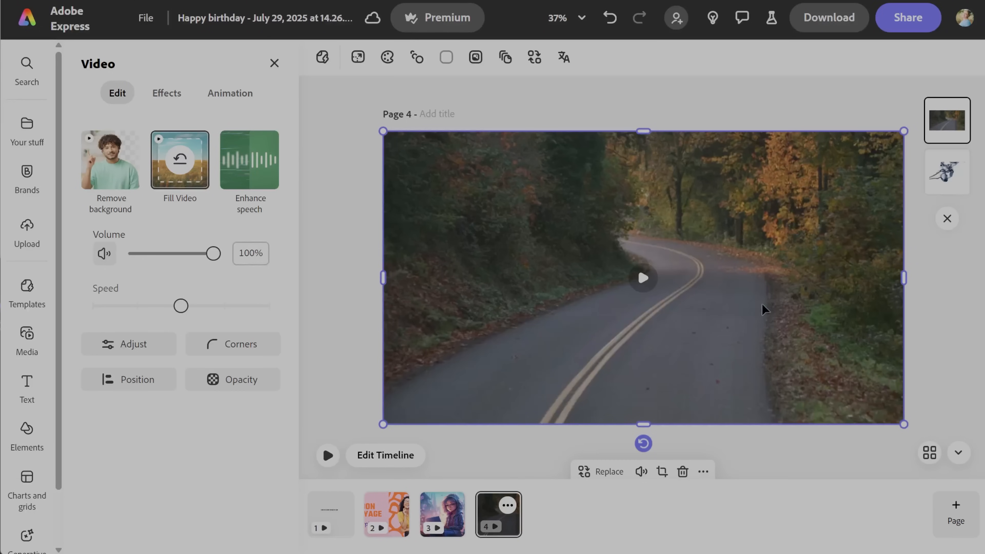
{"action": "mouse_move", "coordinate": [946, 171]}
{"action": "left_mouse_down"}
{"action": "mouse_move", "coordinate": [962, 107]}
{"action": "mouse_move", "coordinate": [950, 181]}
{"action": "mouse_move", "coordinate": [948, 103]}
{"action": "left_mouse_up"}
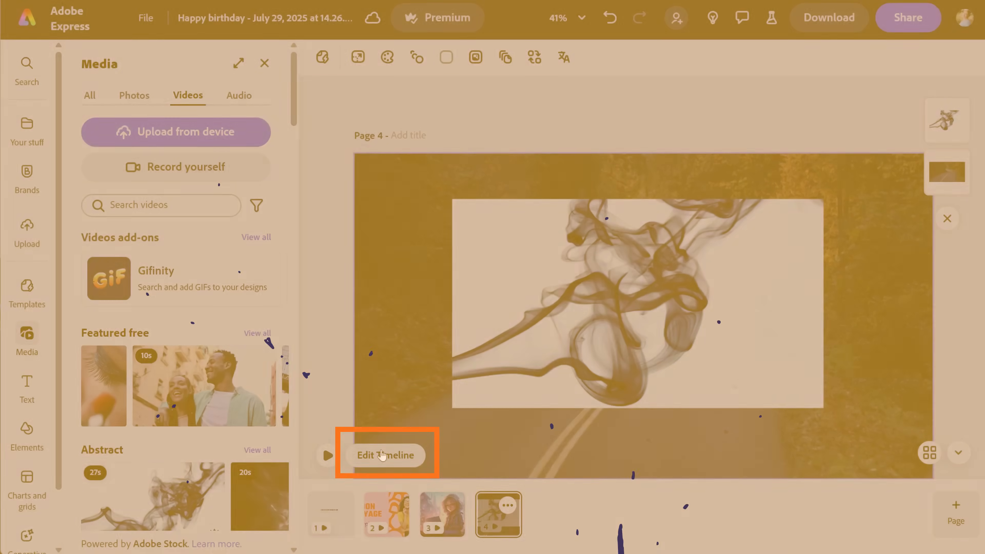
- Open the timeline for page 4, and select the smoke and road videos in turn to inspect their layer timing
{"action": "left_click", "coordinate": [382, 455]}
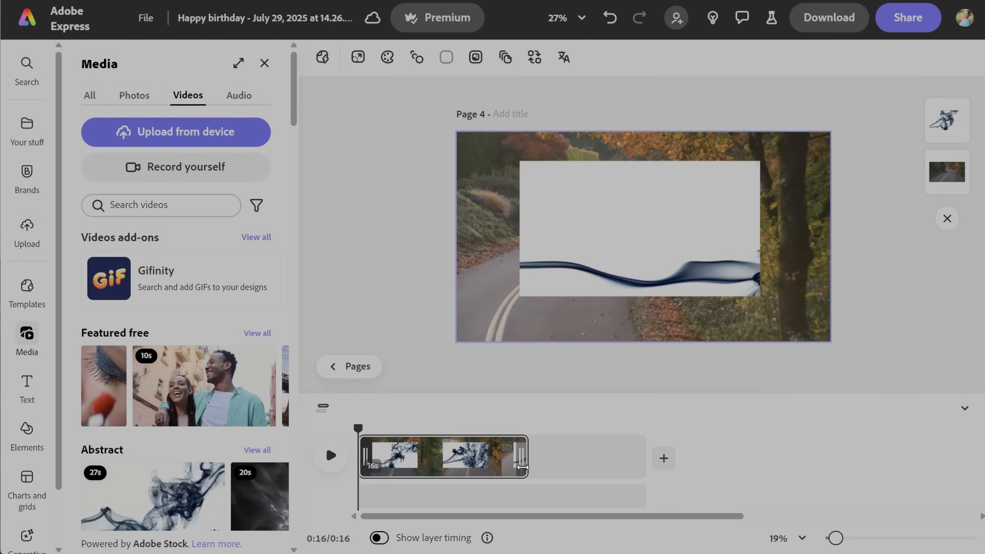
{"action": "left_click", "coordinate": [648, 249]}
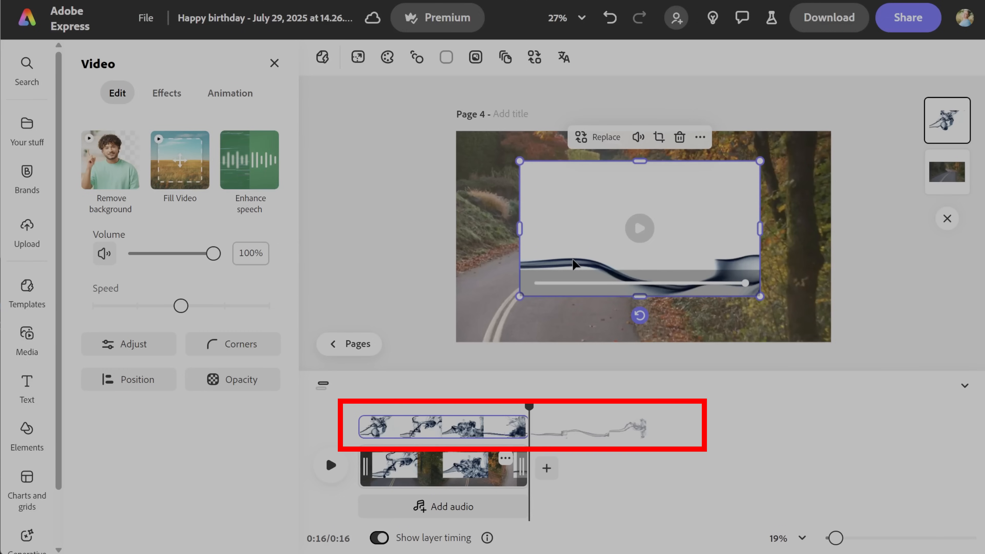
{"action": "left_click", "coordinate": [621, 340]}
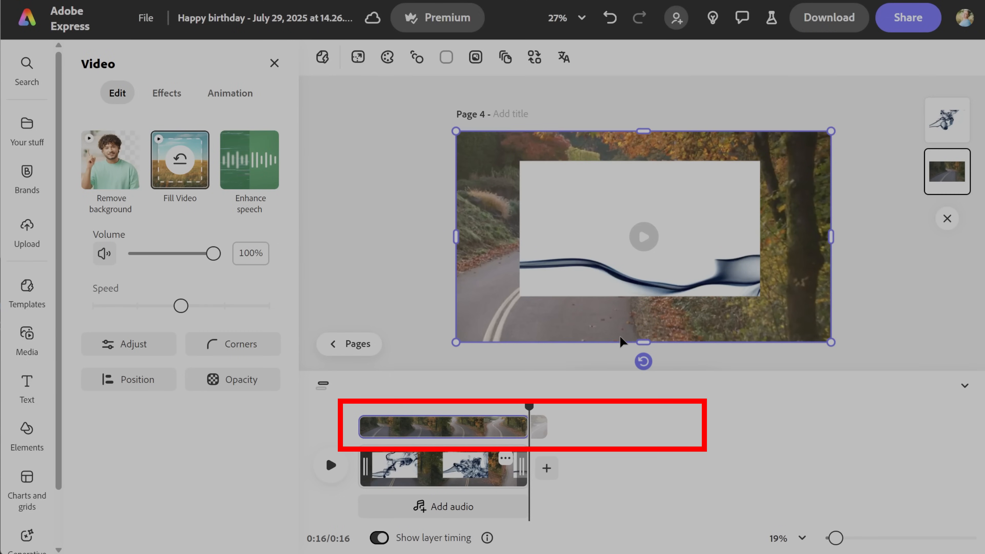
{"action": "left_click", "coordinate": [620, 279]}
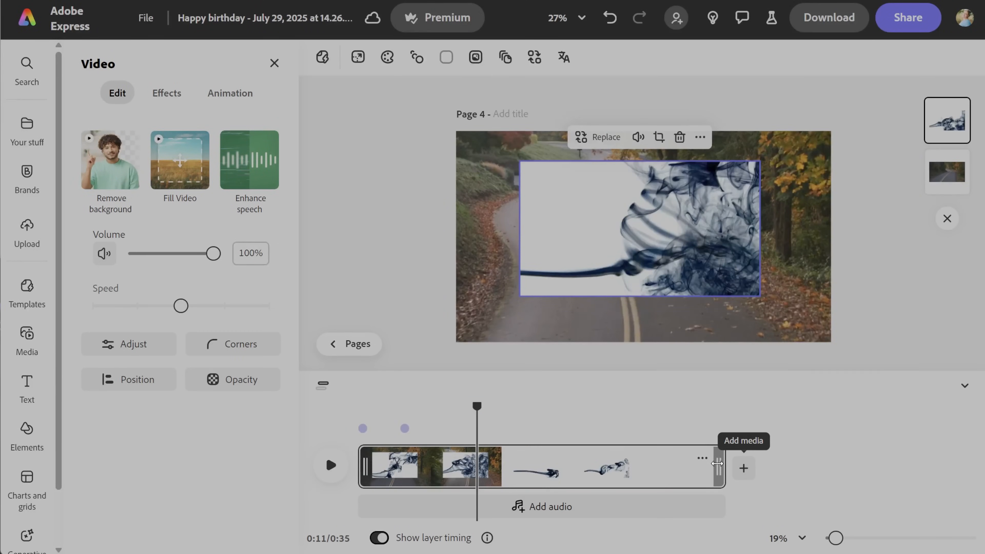
- Extend the page 4 scene's duration to 0:36, and preview several points along the timeline
{"action": "mouse_move", "coordinate": [719, 467]}
{"action": "left_mouse_down"}
{"action": "mouse_move", "coordinate": [675, 457]}
{"action": "mouse_move", "coordinate": [505, 464]}
{"action": "mouse_move", "coordinate": [736, 468]}
{"action": "left_mouse_up"}
{"action": "left_click", "coordinate": [566, 435]}
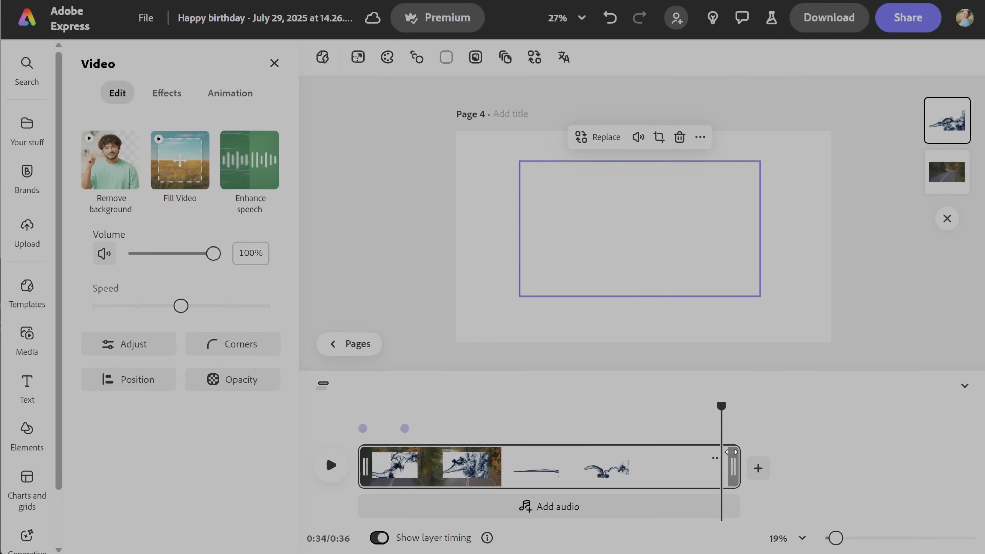
{"action": "left_click", "coordinate": [634, 425]}
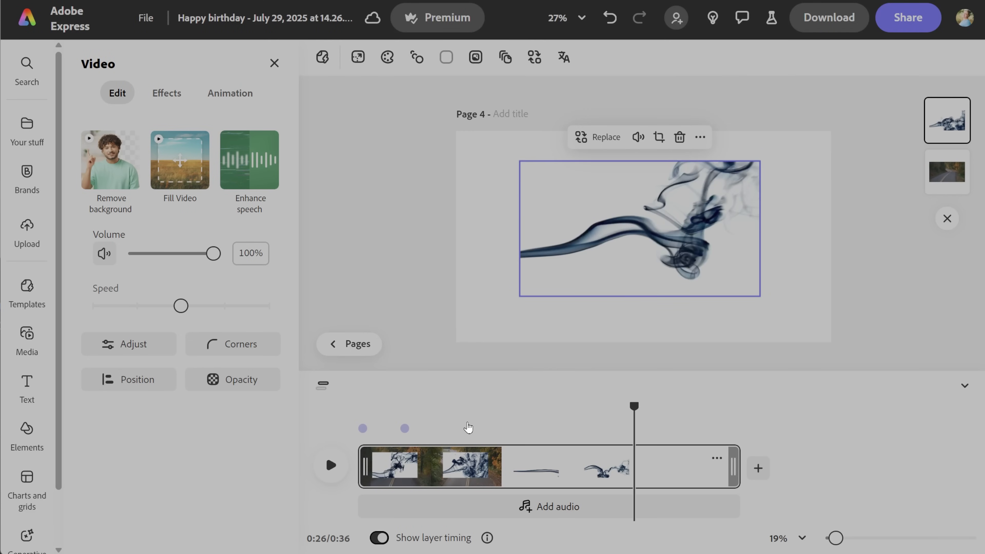
{"action": "left_click", "coordinate": [468, 427]}
{"action": "left_click", "coordinate": [597, 450]}
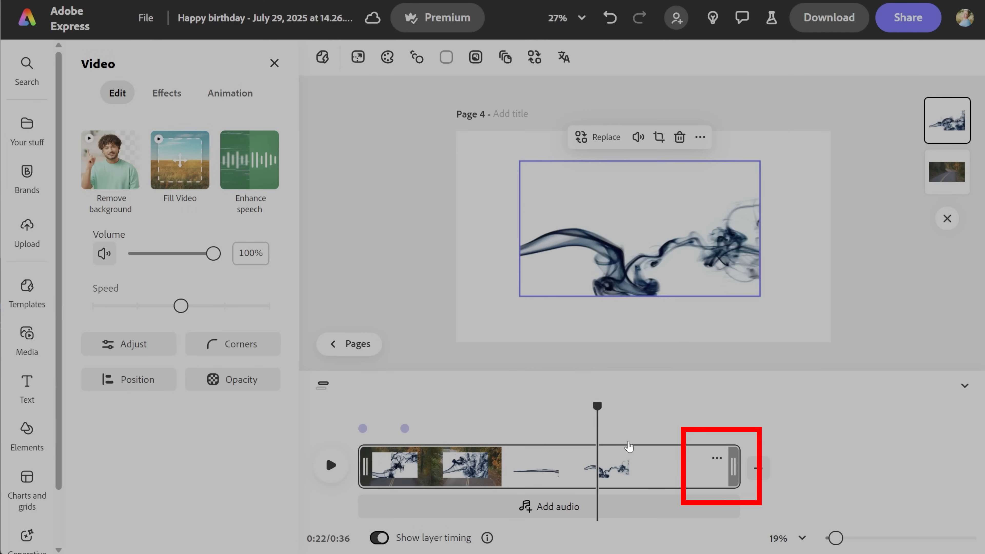
{"action": "left_click", "coordinate": [717, 472]}
{"action": "left_click", "coordinate": [717, 474]}
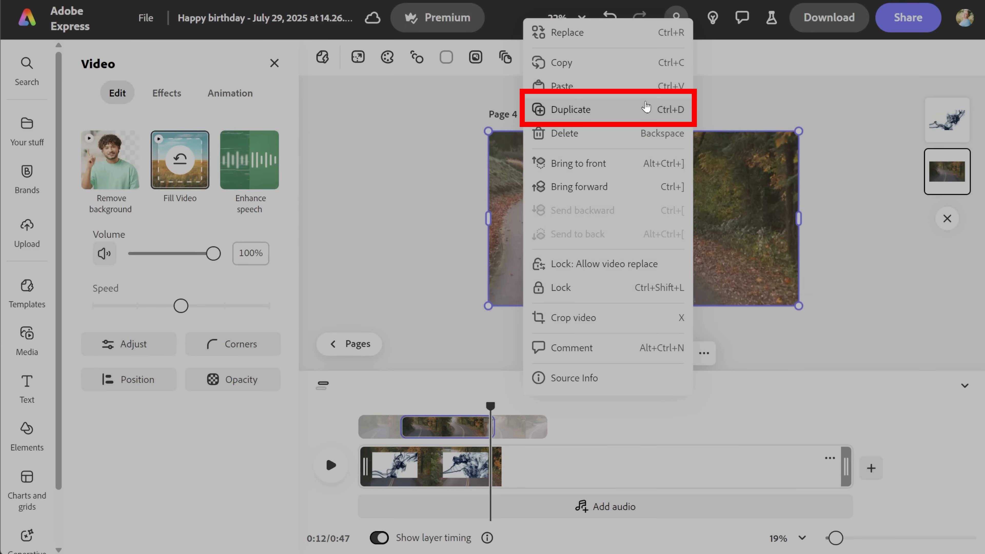
- Duplicate the winding-road video, shift the copy later in the timeline to follow the first clip, and preview the playback
{"action": "left_click", "coordinate": [646, 108]}
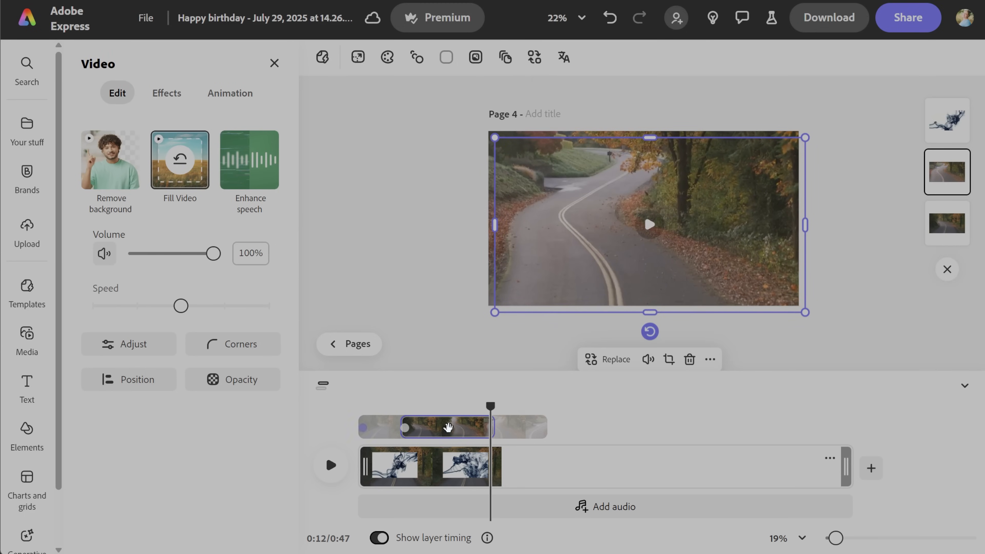
{"action": "left_click_drag", "start_coordinate": [449, 427], "coordinate": [560, 435]}
{"action": "left_click", "coordinate": [331, 477]}
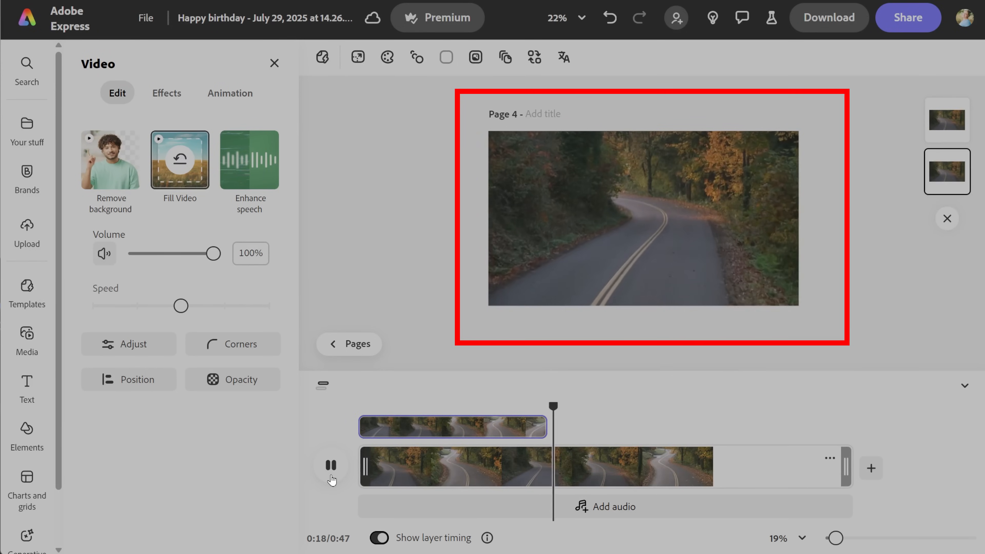
{"action": "left_click", "coordinate": [332, 468]}
- Duplicate the winding-road scene, and apply a Dissolve transition between the two scenes
{"action": "right_click", "coordinate": [501, 470]}
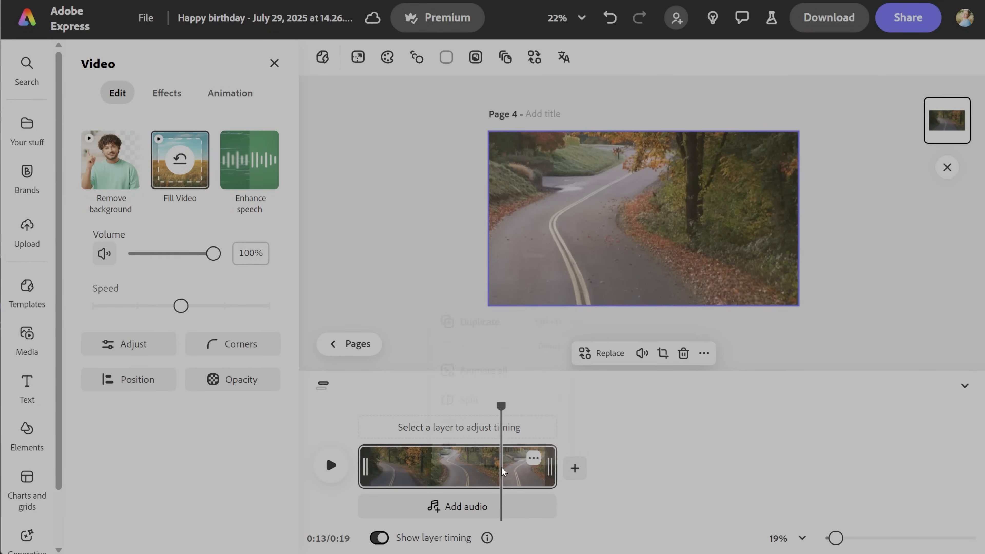
{"action": "left_click", "coordinate": [508, 313]}
{"action": "left_click", "coordinate": [560, 466]}
{"action": "left_click", "coordinate": [620, 482]}
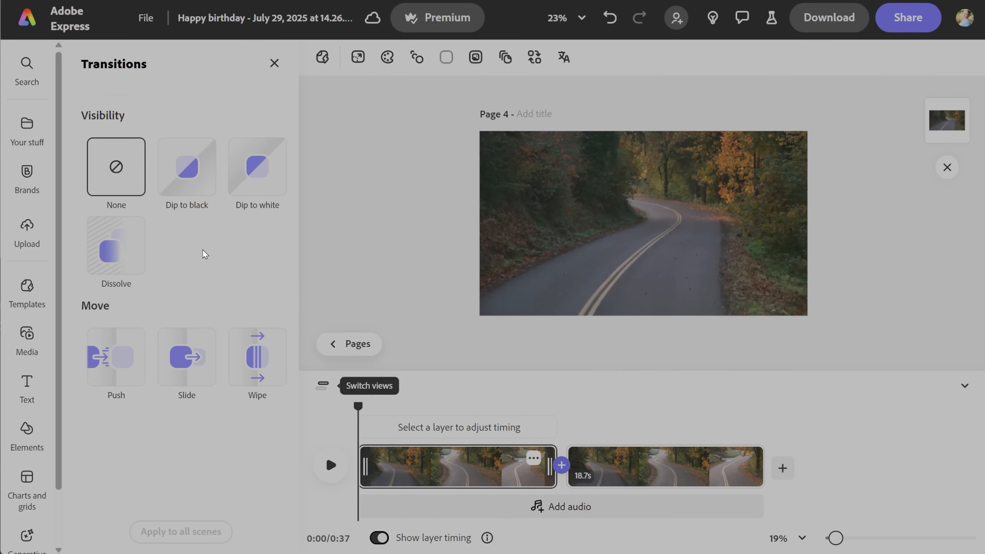
{"action": "left_click", "coordinate": [133, 237]}
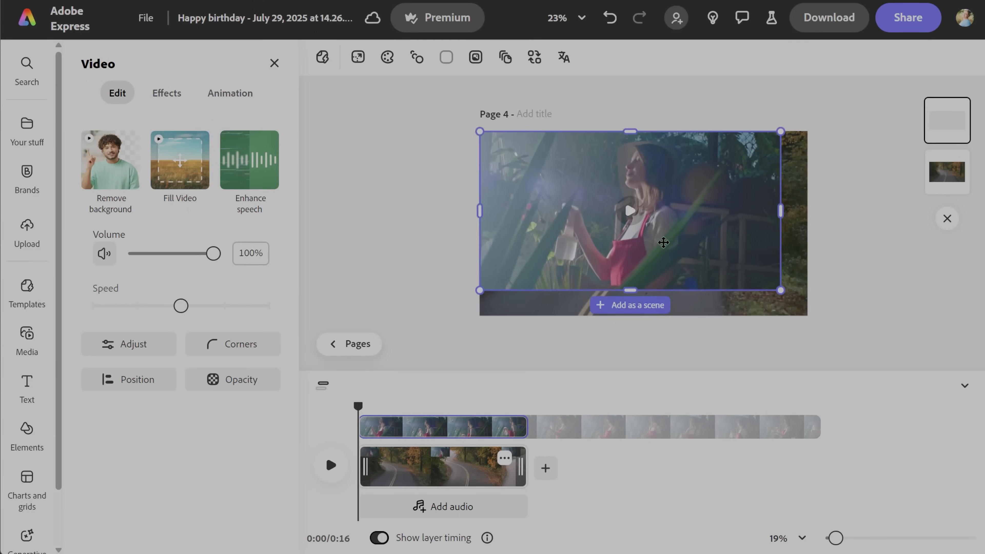
- Move the woman video toward the page's lower-left corner, and trim its start to about 0:08
{"action": "left_click_drag", "start_coordinate": [664, 242], "coordinate": [591, 296]}
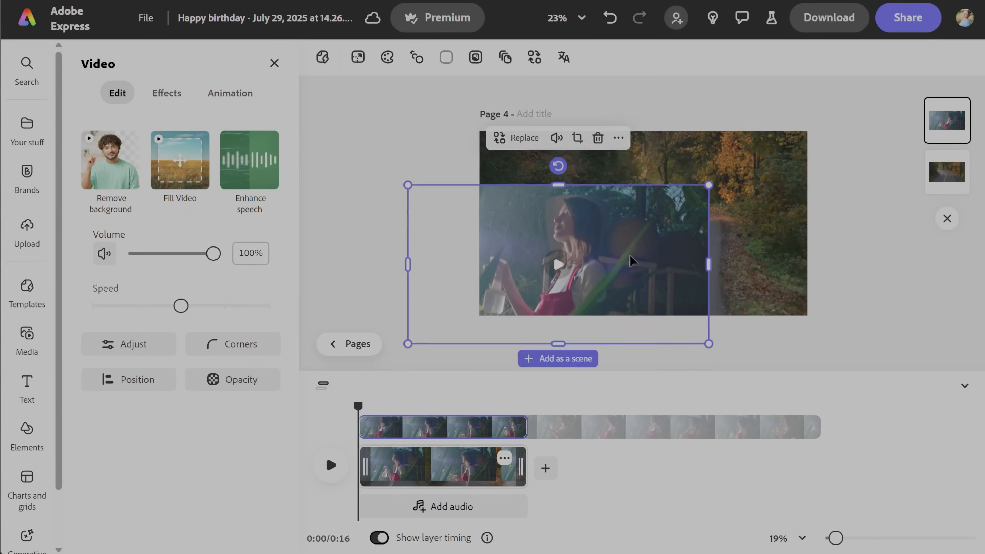
{"action": "left_click", "coordinate": [331, 465]}
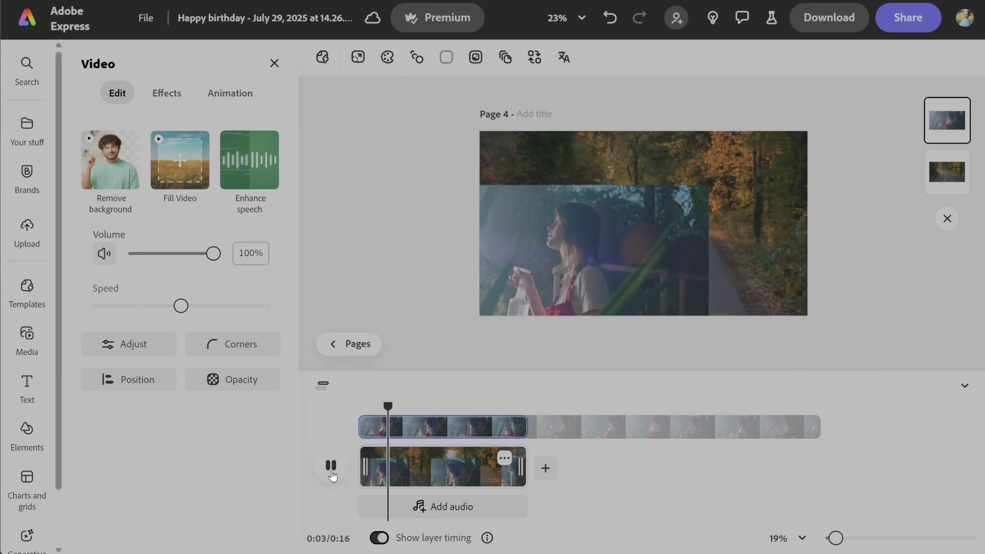
{"action": "left_click_drag", "start_coordinate": [364, 427], "coordinate": [449, 423]}
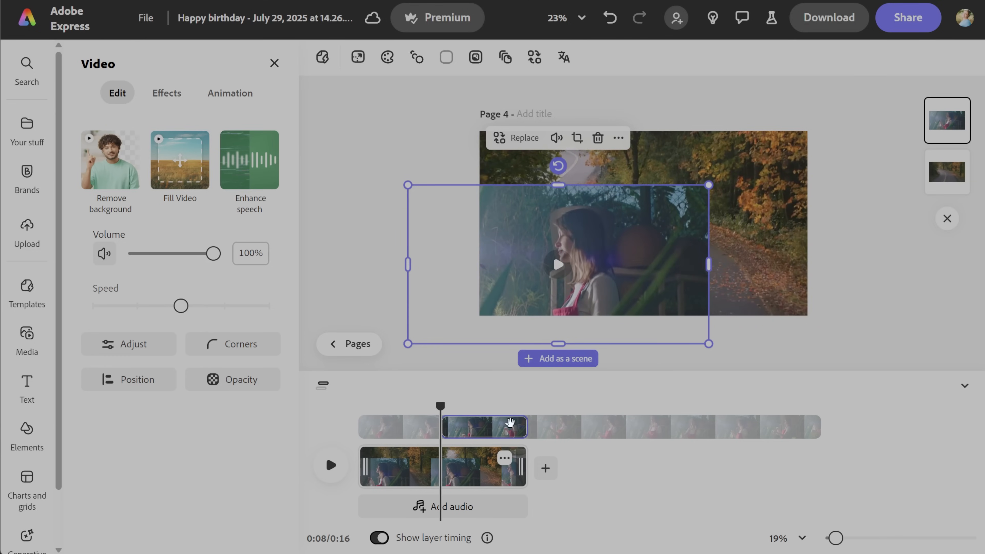
- Trim the end of the winding-road video to about 0:08, and play the scene from near its beginning
{"action": "left_click", "coordinate": [747, 248]}
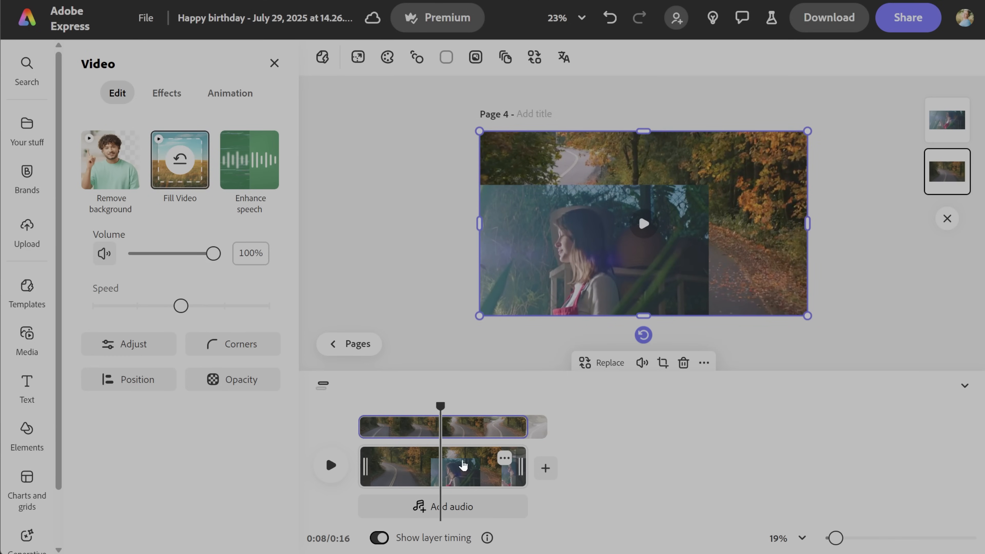
{"action": "left_click_drag", "start_coordinate": [525, 427], "coordinate": [439, 427]}
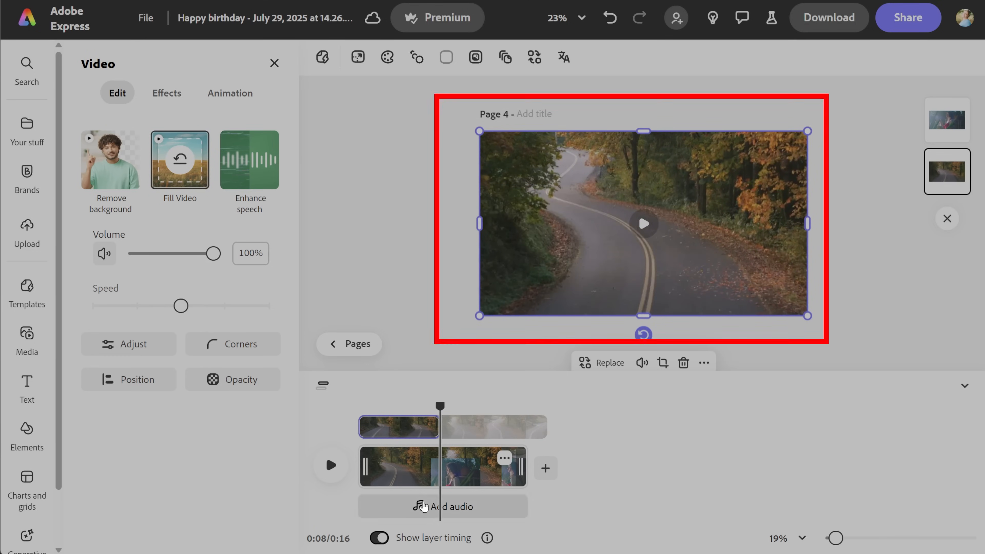
{"action": "left_click", "coordinate": [342, 474]}
{"action": "left_click", "coordinate": [362, 421]}
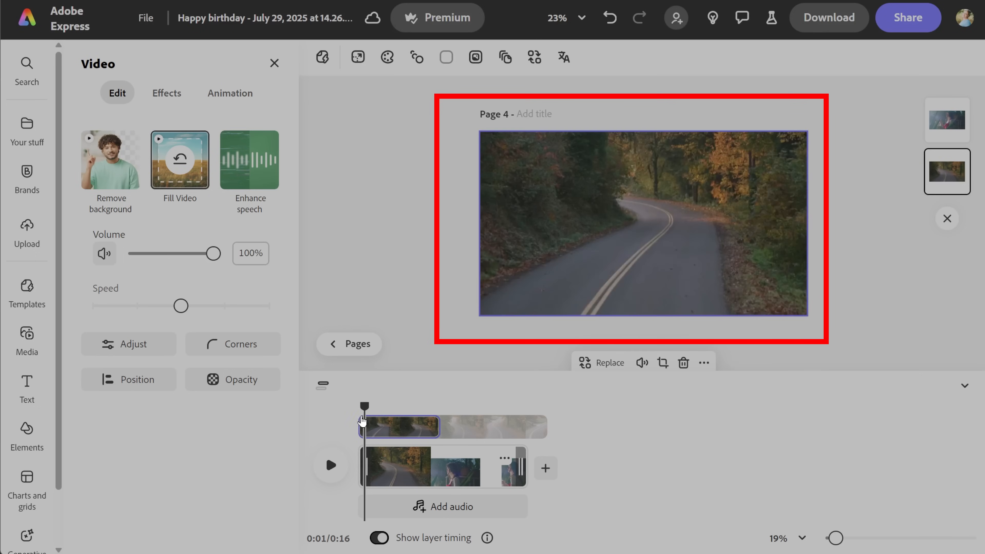
{"action": "left_click", "coordinate": [329, 477]}
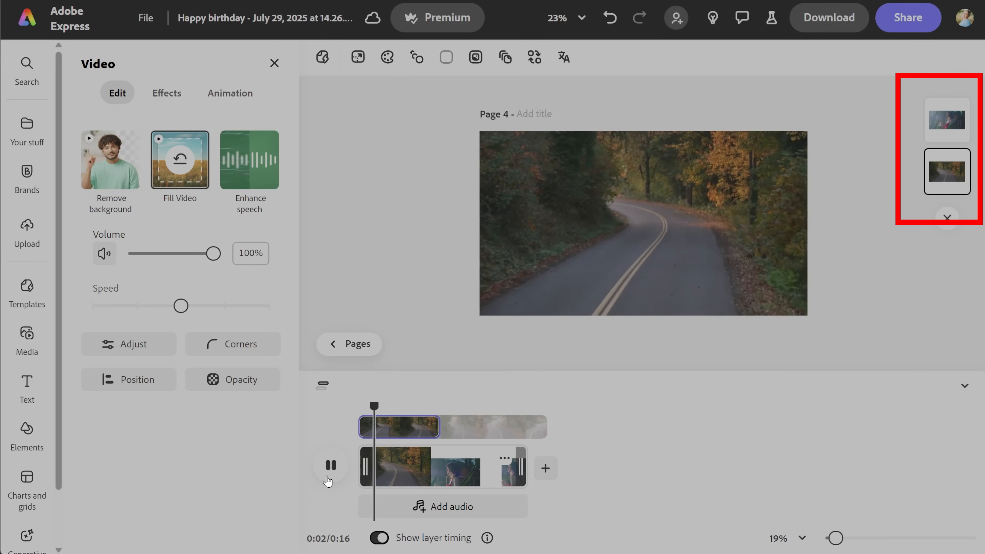
{"action": "left_click", "coordinate": [329, 478]}
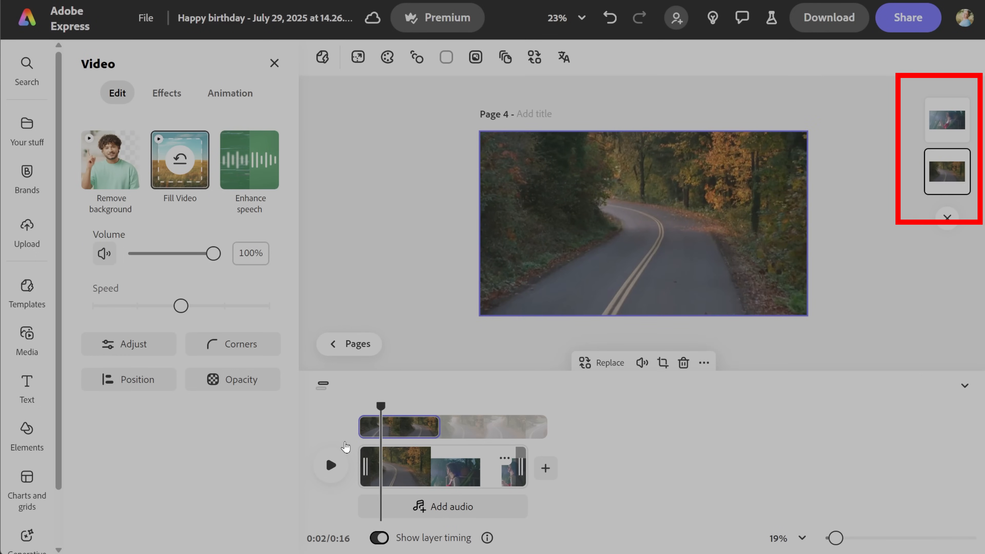
{"action": "left_click", "coordinate": [332, 465]}
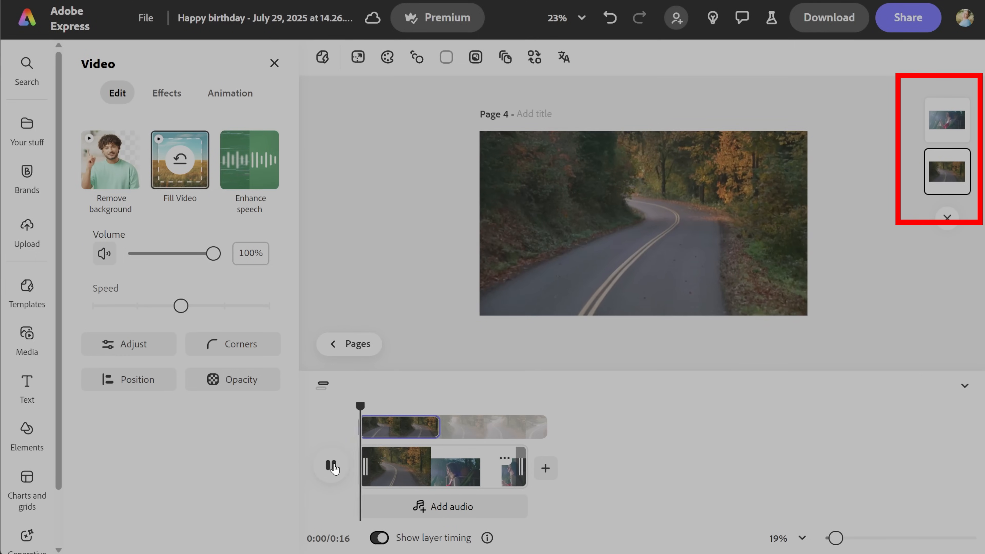
- Select the woman video's layer, and turn Show layer timing off and on again
{"action": "left_click", "coordinate": [941, 128]}
{"action": "left_click", "coordinate": [441, 475]}
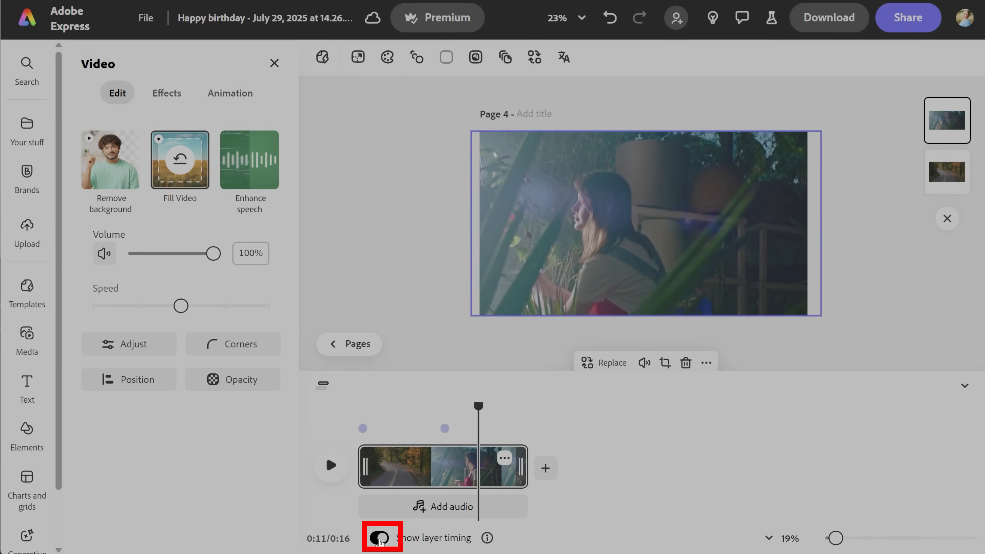
{"action": "left_click", "coordinate": [380, 538]}
{"action": "left_click", "coordinate": [379, 538]}
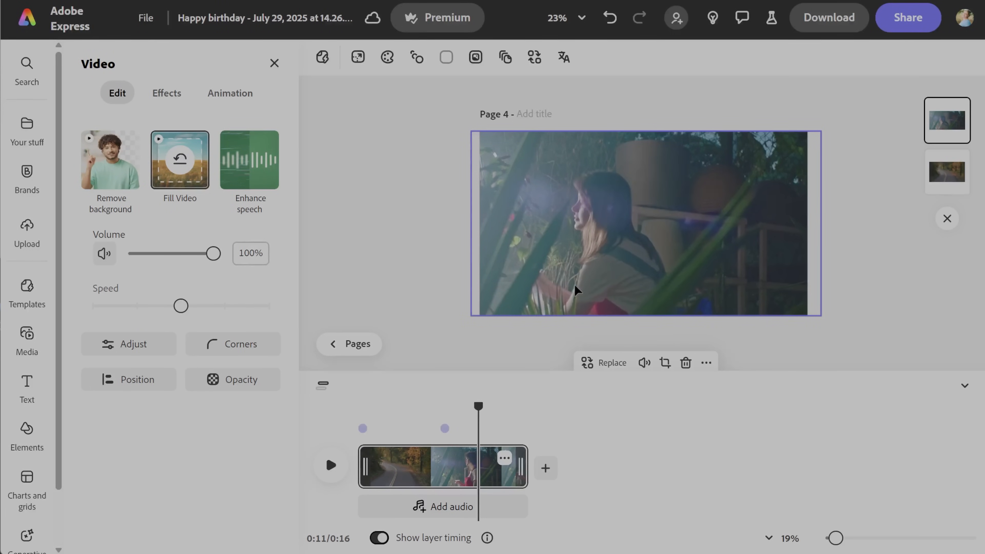
- Extend the winding-road video's end slightly to overlap the start of the woman video, and place the playhead at 0:04
{"action": "left_click", "coordinate": [657, 241]}
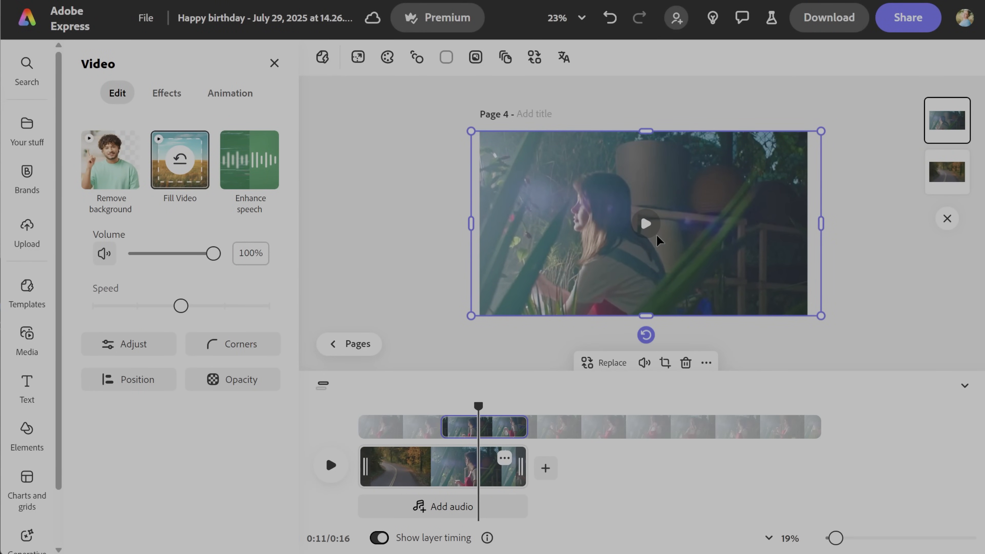
{"action": "left_click", "coordinate": [440, 405]}
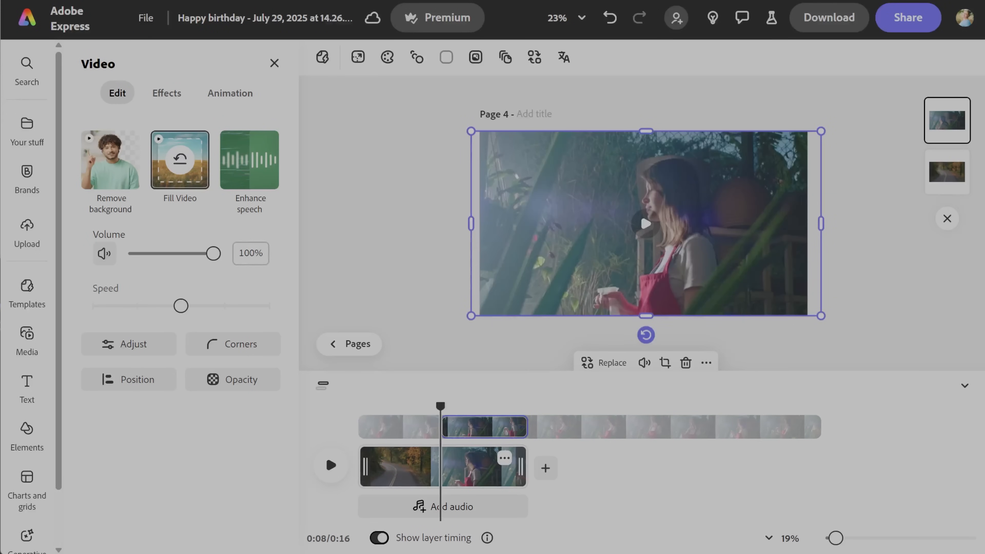
{"action": "left_click", "coordinate": [948, 171]}
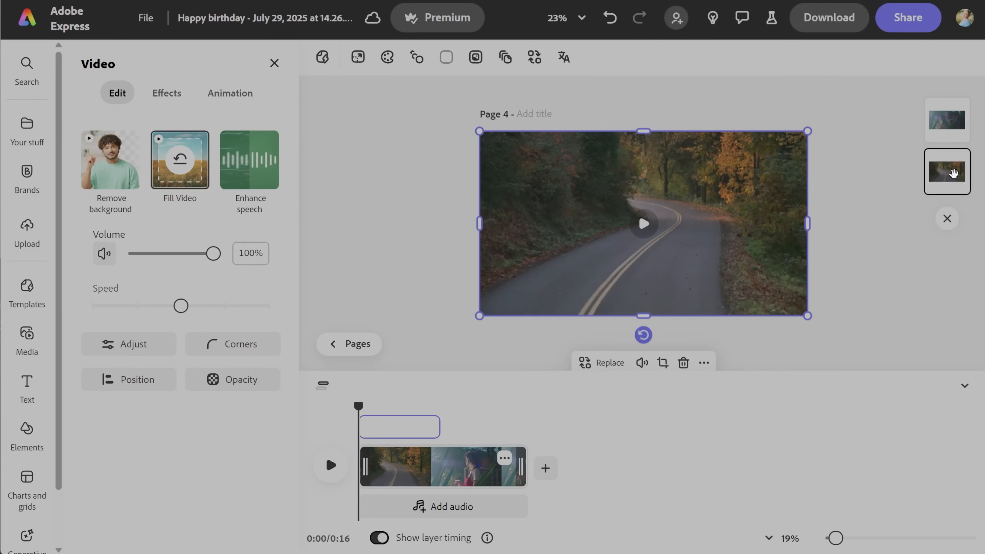
{"action": "left_click_drag", "start_coordinate": [439, 430], "coordinate": [442, 436]}
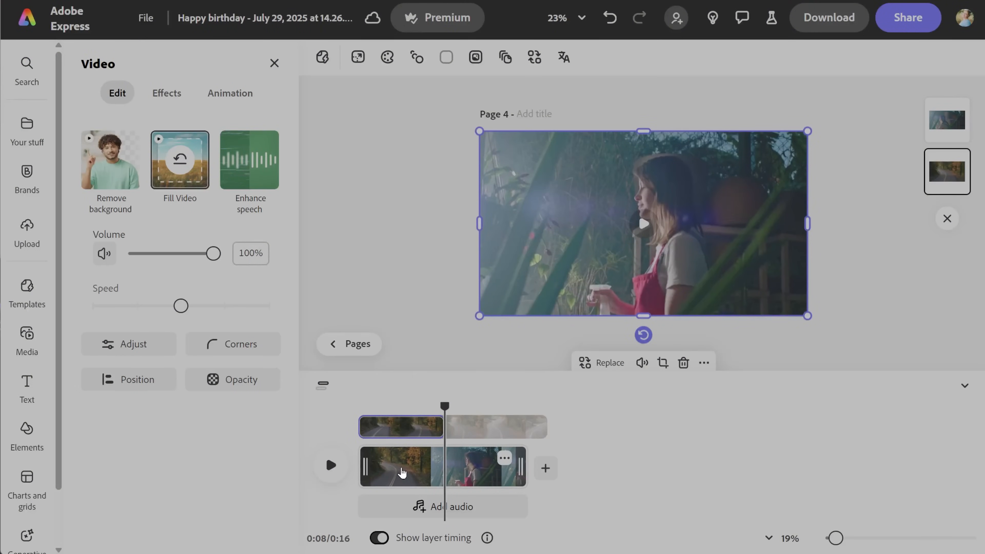
{"action": "left_click", "coordinate": [401, 472]}
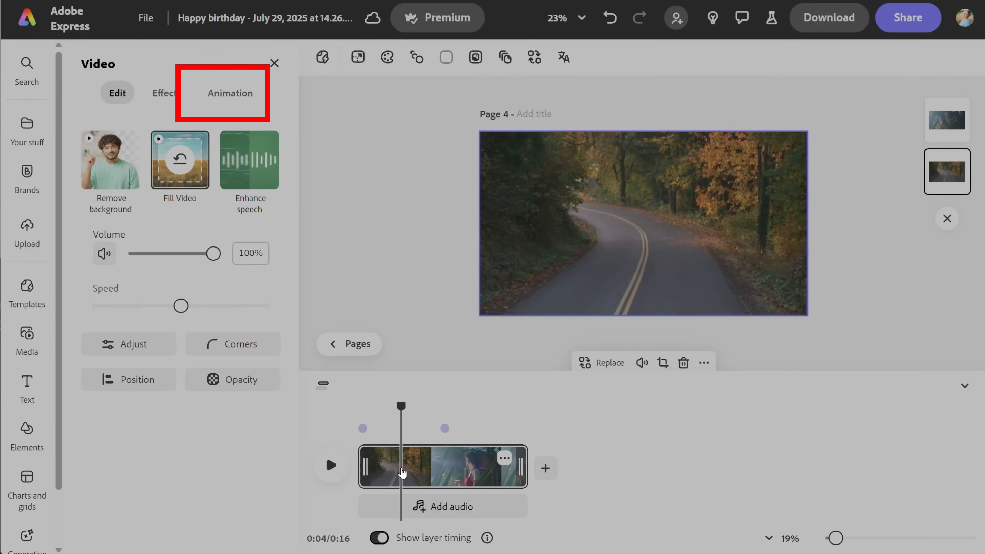
- Apply a Fade Out animation to the winding-road video
{"action": "left_click", "coordinate": [641, 239]}
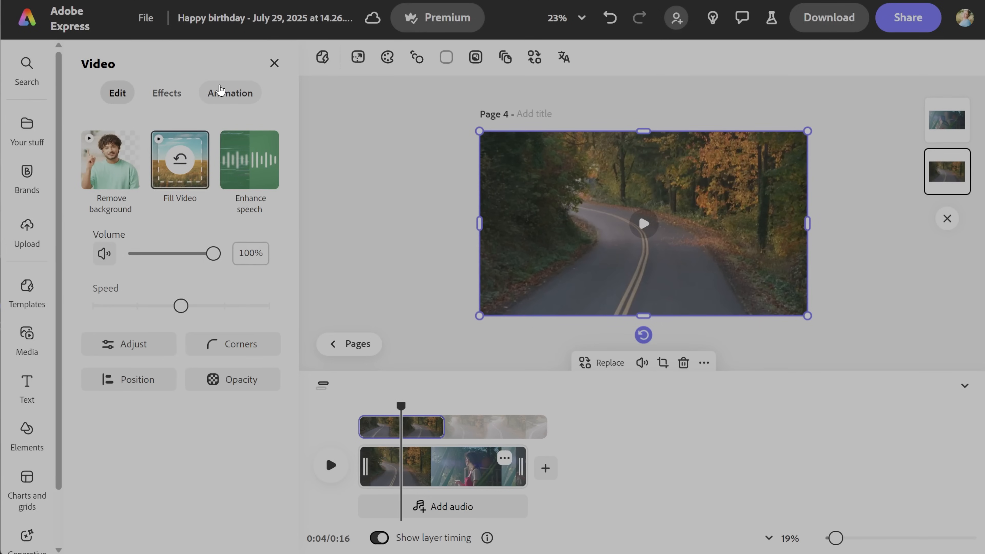
{"action": "left_click", "coordinate": [220, 92]}
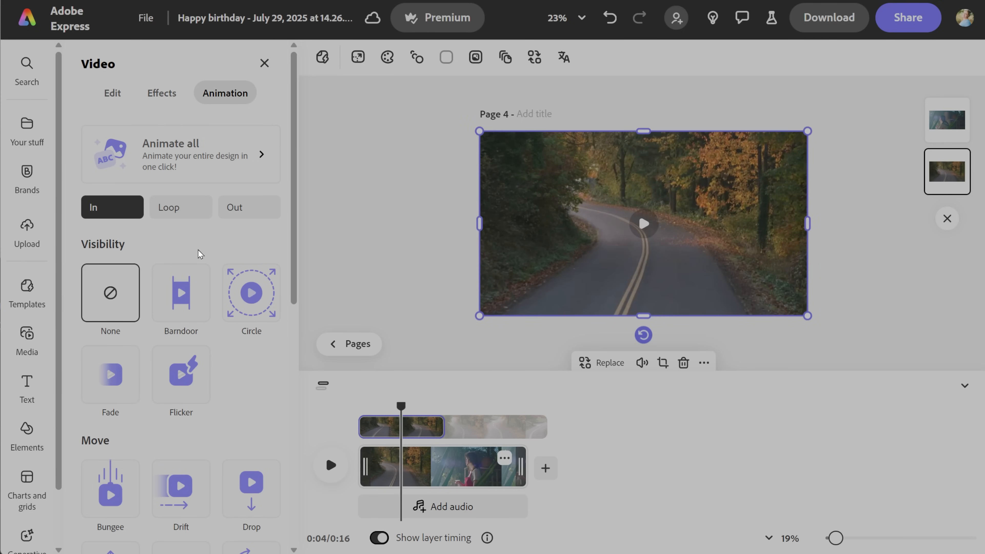
{"action": "left_click", "coordinate": [249, 212]}
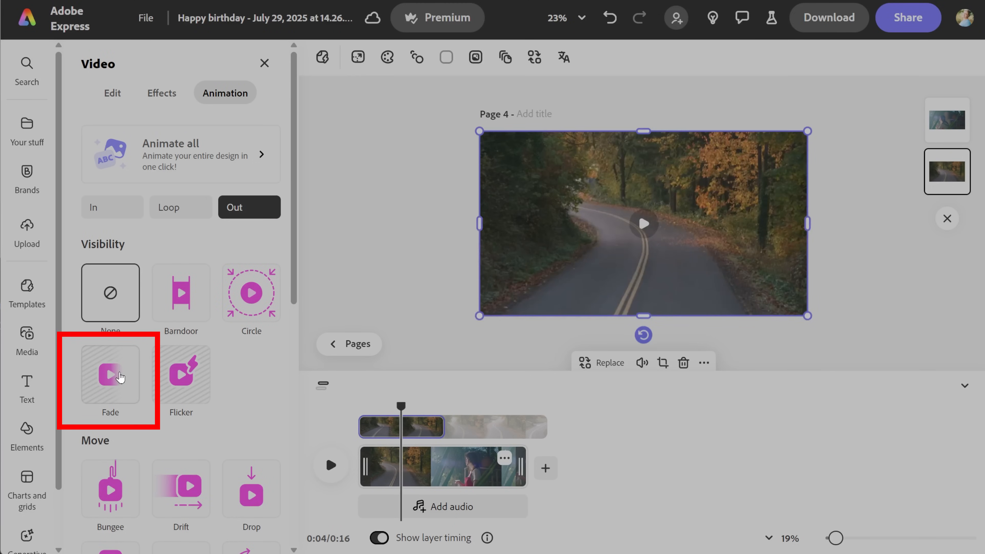
{"action": "left_click", "coordinate": [120, 377]}
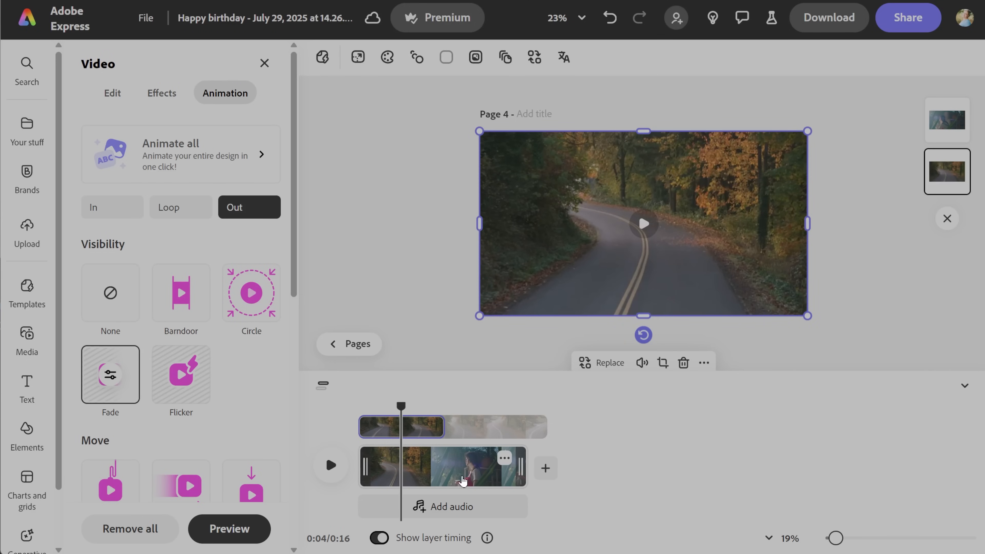
- Apply a Fade In animation to the woman video, and play the transition between the two videos from 0:06
{"action": "left_click", "coordinate": [481, 478]}
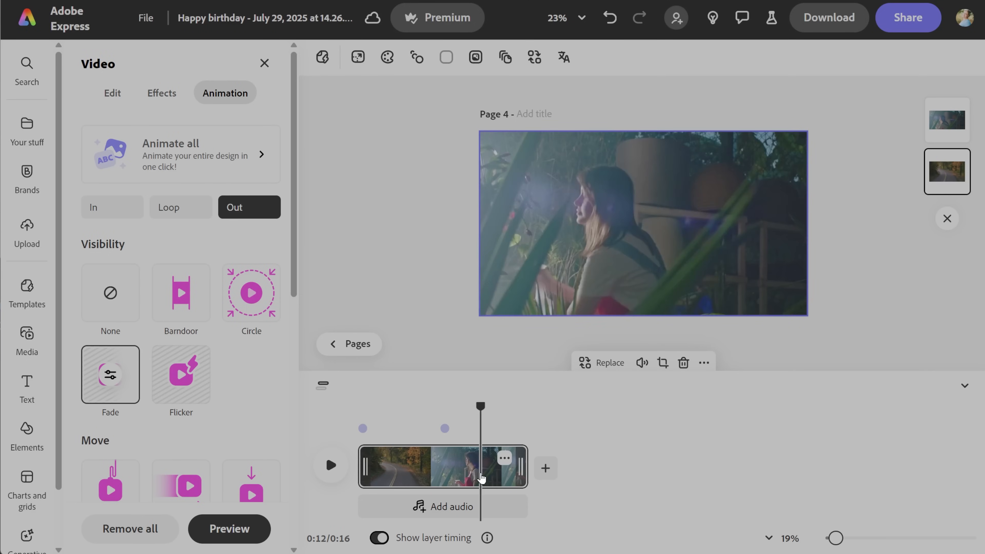
{"action": "left_click", "coordinate": [621, 264]}
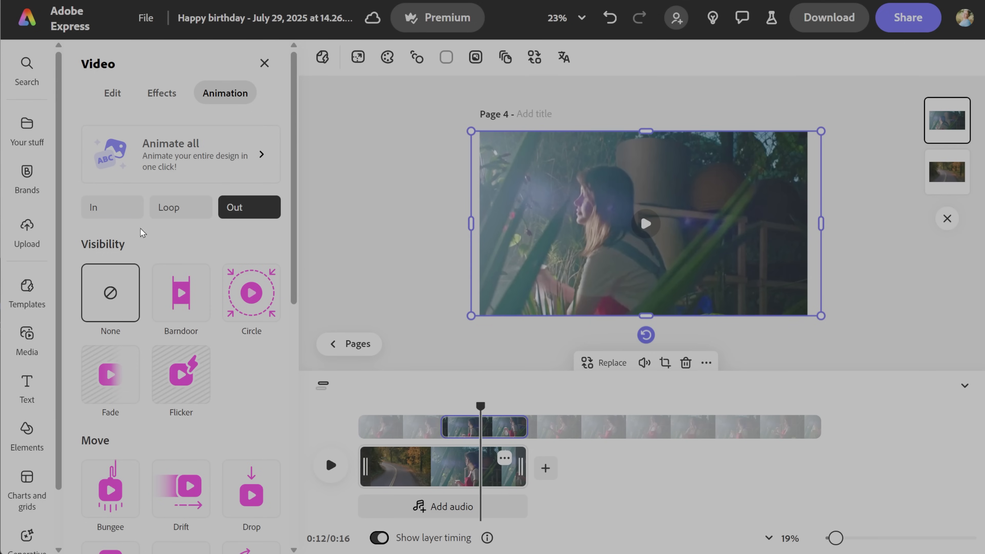
{"action": "left_click", "coordinate": [123, 211]}
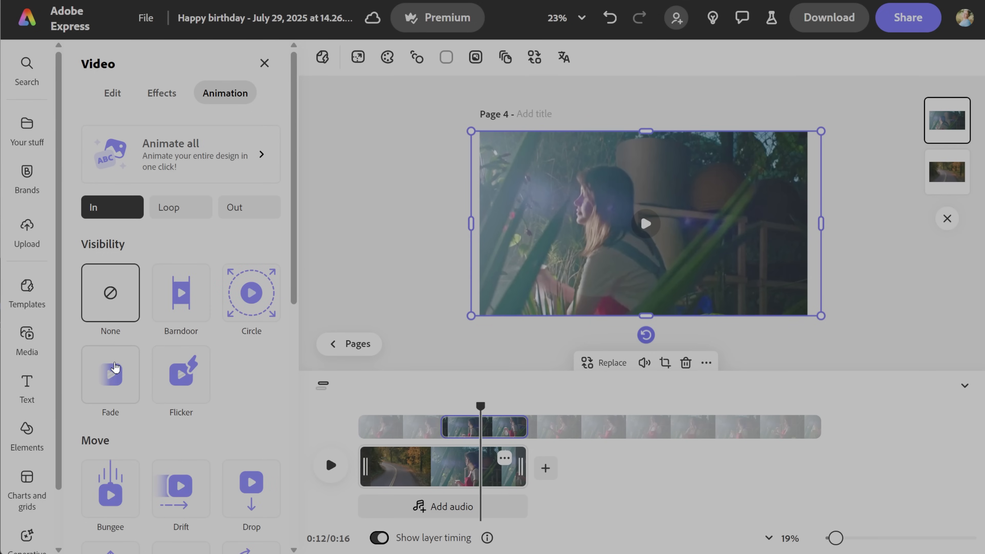
{"action": "left_click", "coordinate": [113, 366]}
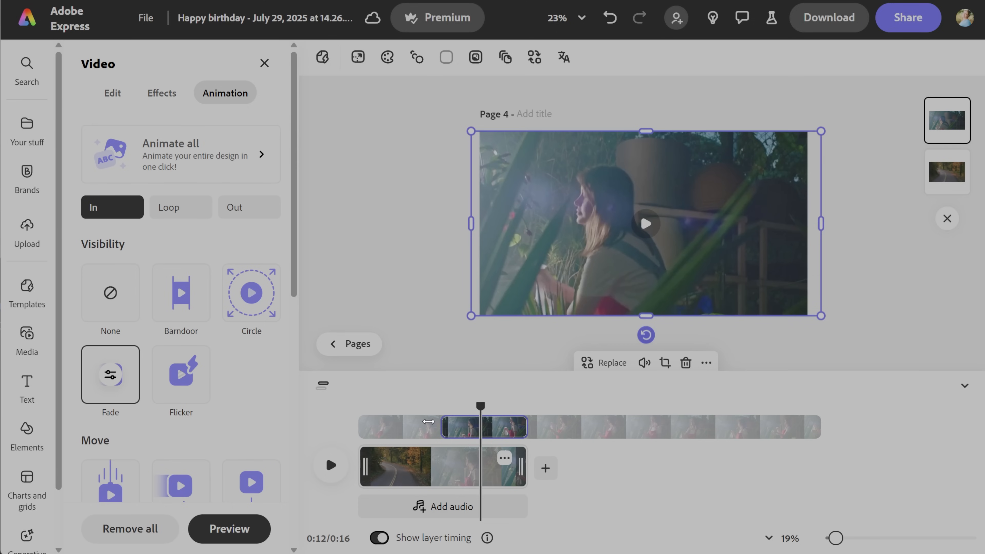
{"action": "left_click", "coordinate": [426, 417]}
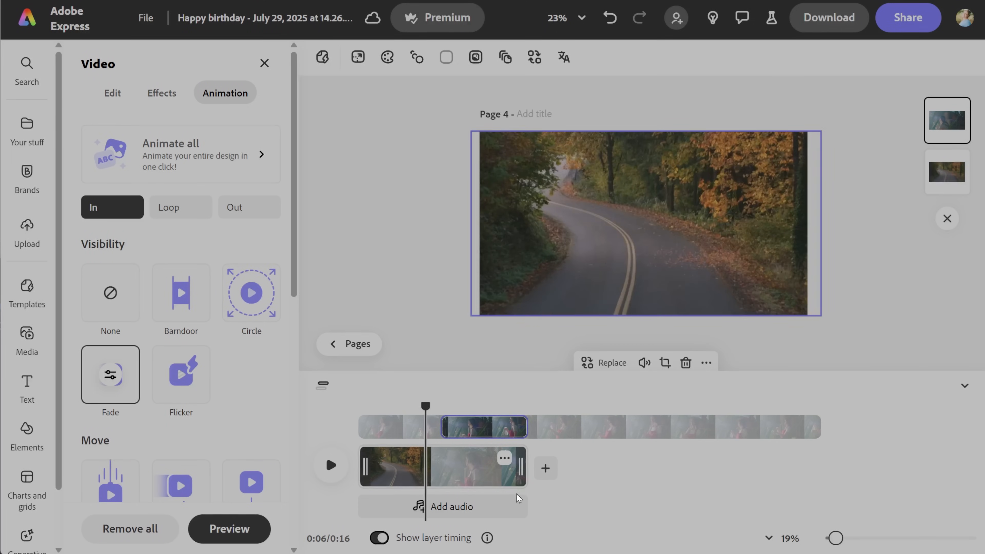
{"action": "key", "text": "space"}
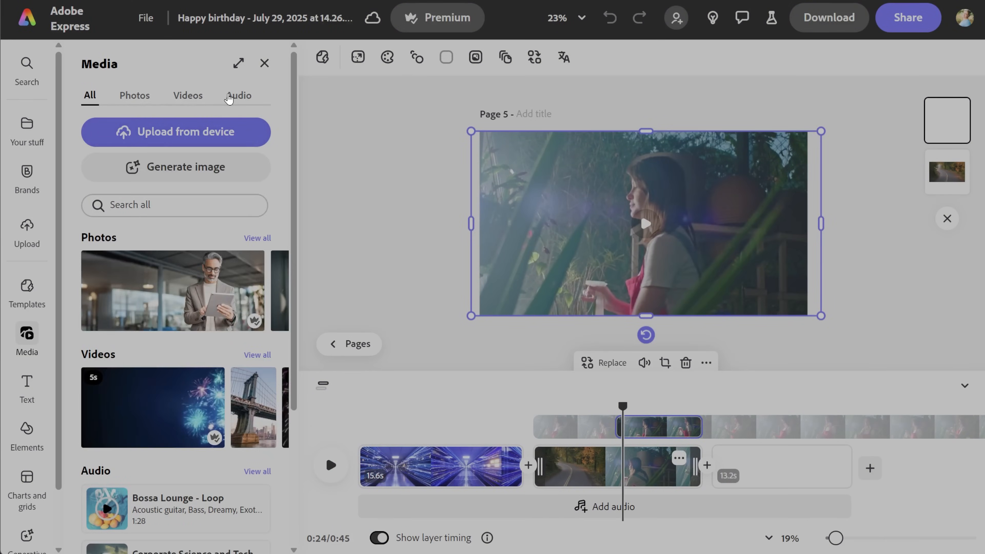
- Add the Long Time Coming - Loop audio track starting at about 0:13, and layer Summer Dream - Loop A beneath it
{"action": "left_click", "coordinate": [228, 97]}
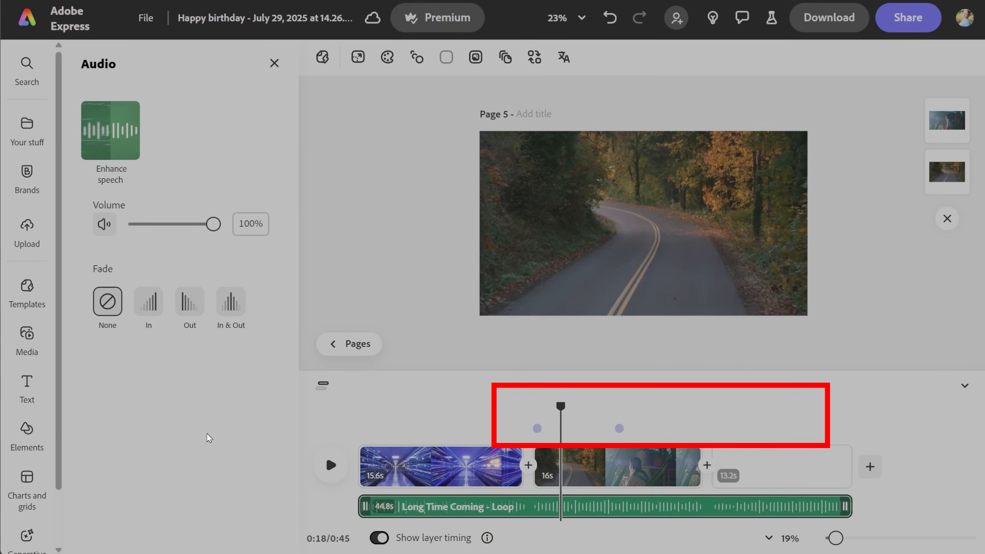
{"action": "left_click_drag", "start_coordinate": [497, 509], "coordinate": [596, 514]}
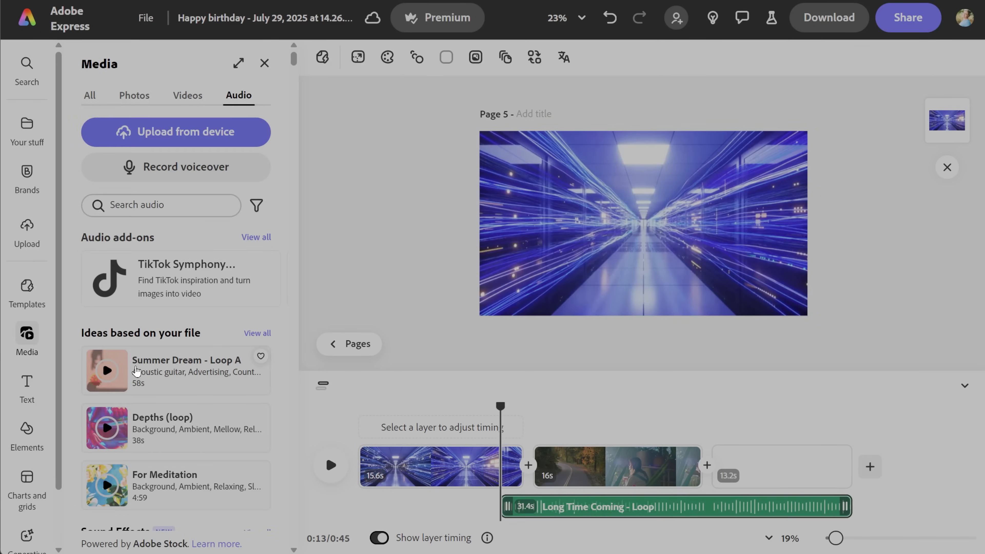
{"action": "left_click", "coordinate": [135, 371]}
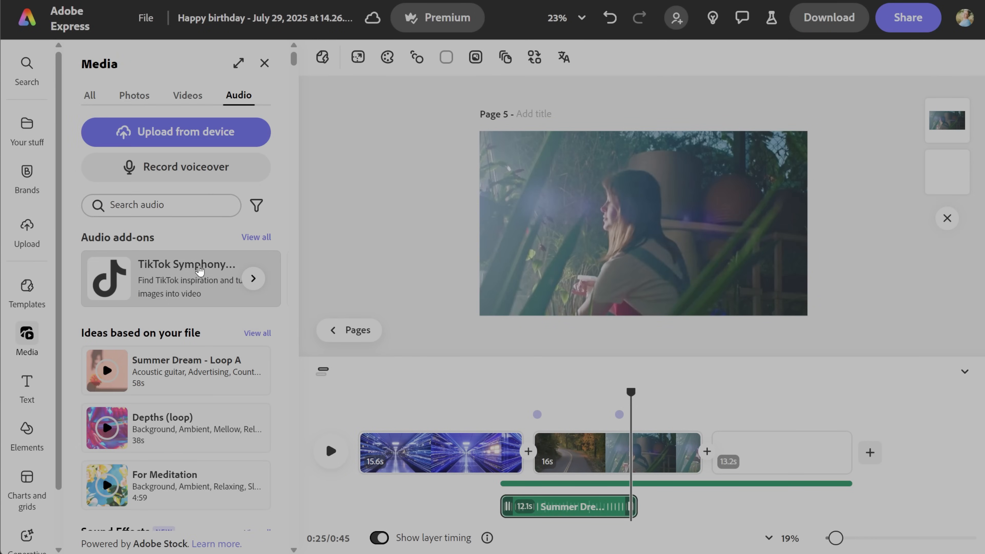
- Try to add the Boom Impact sound effect at 0:25 on top of the two overlapping audio tracks
{"action": "scroll", "coordinate": [163, 342], "scroll_direction": "down", "scroll_amount": 10}
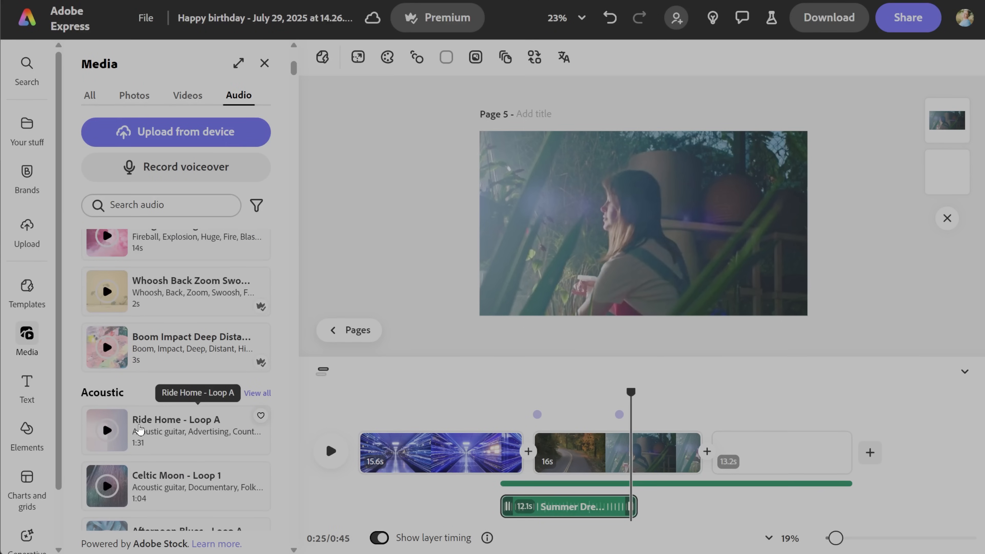
{"action": "left_click", "coordinate": [123, 364]}
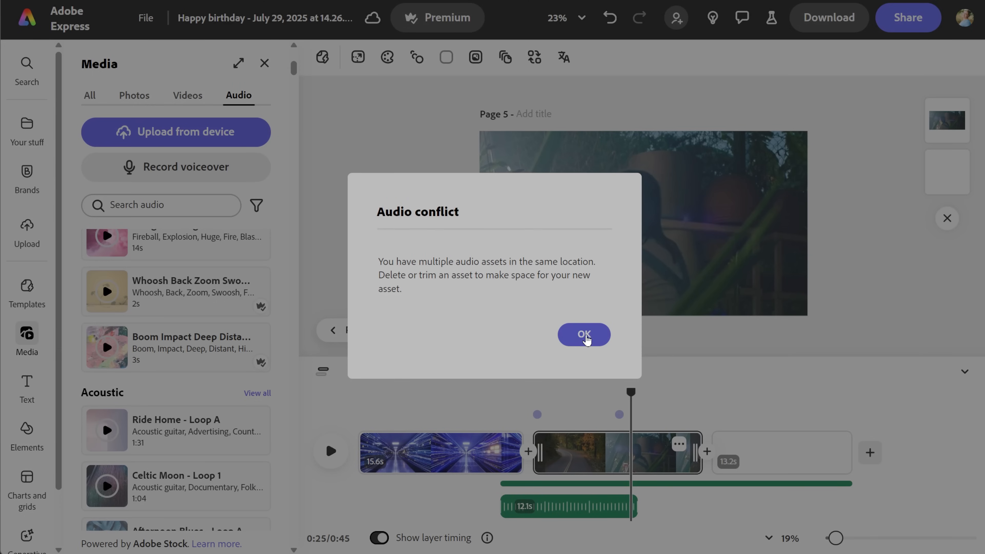
{"action": "left_click", "coordinate": [584, 334]}
- Trim the end of the Summer Dream audio track to about 0:25, and add a short sound effect to the blank third scene
{"action": "left_click_drag", "start_coordinate": [846, 501], "coordinate": [635, 505]}
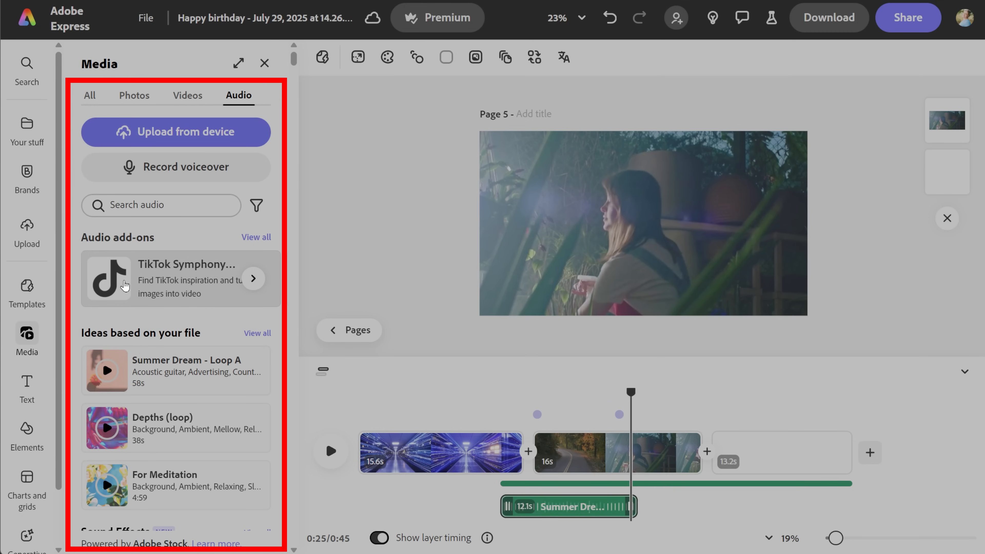
{"action": "scroll", "coordinate": [151, 446], "scroll_direction": "down", "scroll_amount": 5}
{"action": "left_click", "coordinate": [150, 446]}
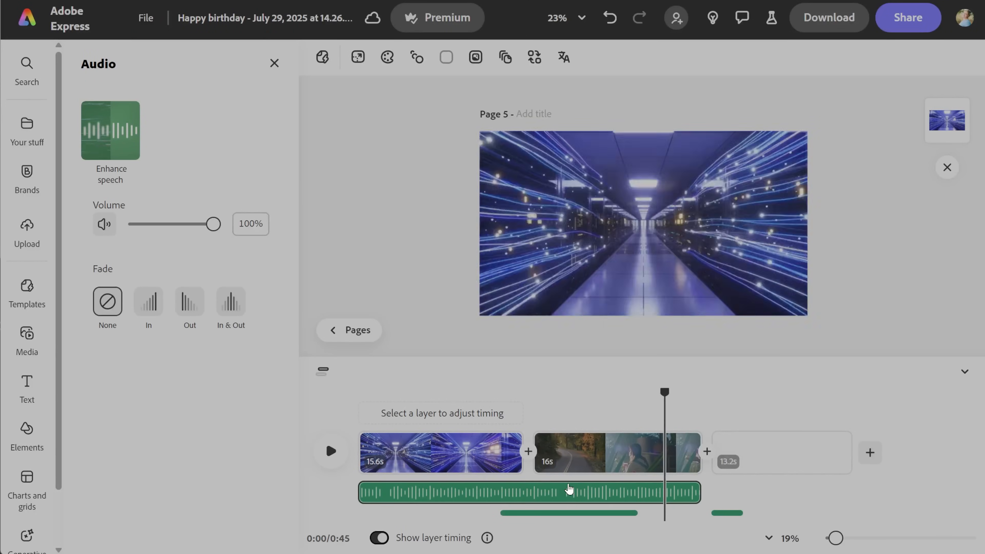
- Extend the Long Time Coming - Loop track to the end of the last scene, and set its fade to In & Out
{"action": "left_click_drag", "start_coordinate": [695, 492], "coordinate": [894, 512]}
{"action": "left_click", "coordinate": [566, 495]}
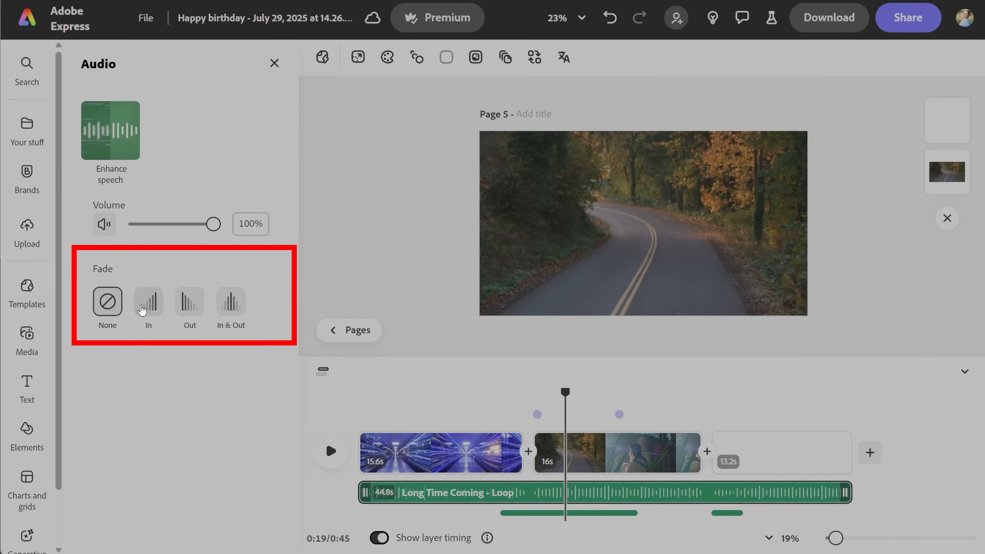
{"action": "left_click", "coordinate": [148, 302]}
{"action": "left_click", "coordinate": [190, 304]}
{"action": "left_click", "coordinate": [228, 305]}
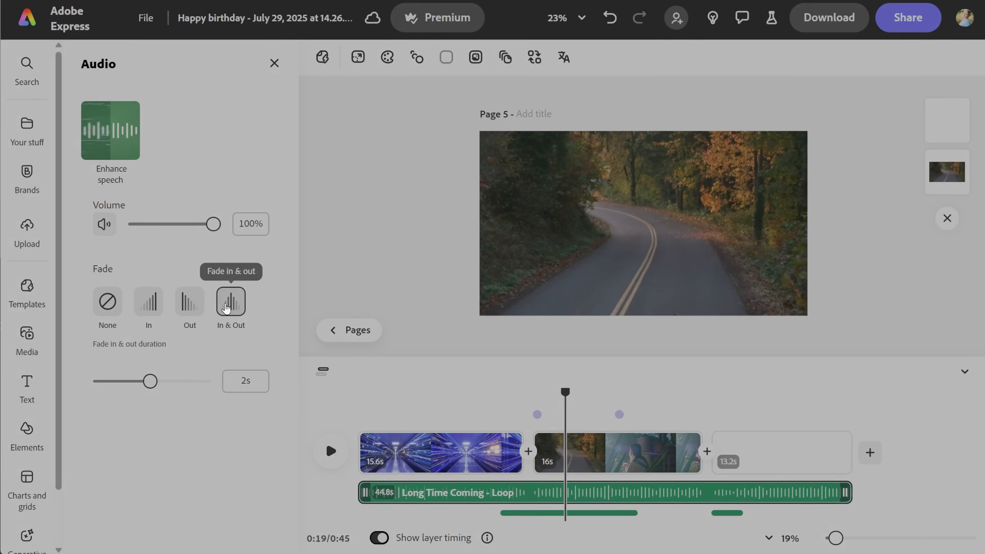